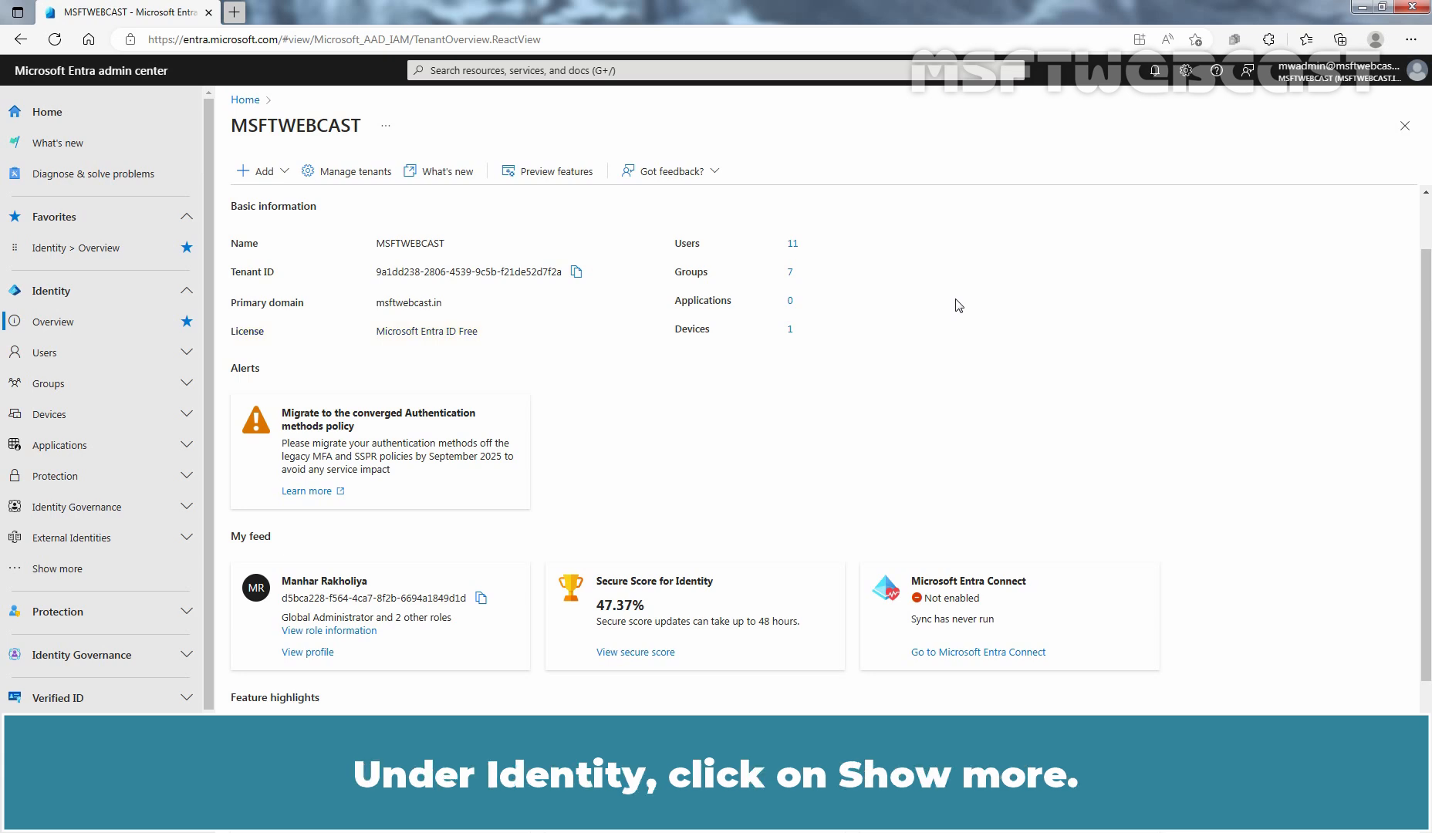
Step: Open the tenant's administrative units under Roles & admins and start adding a new administrative unit
click(123, 570)
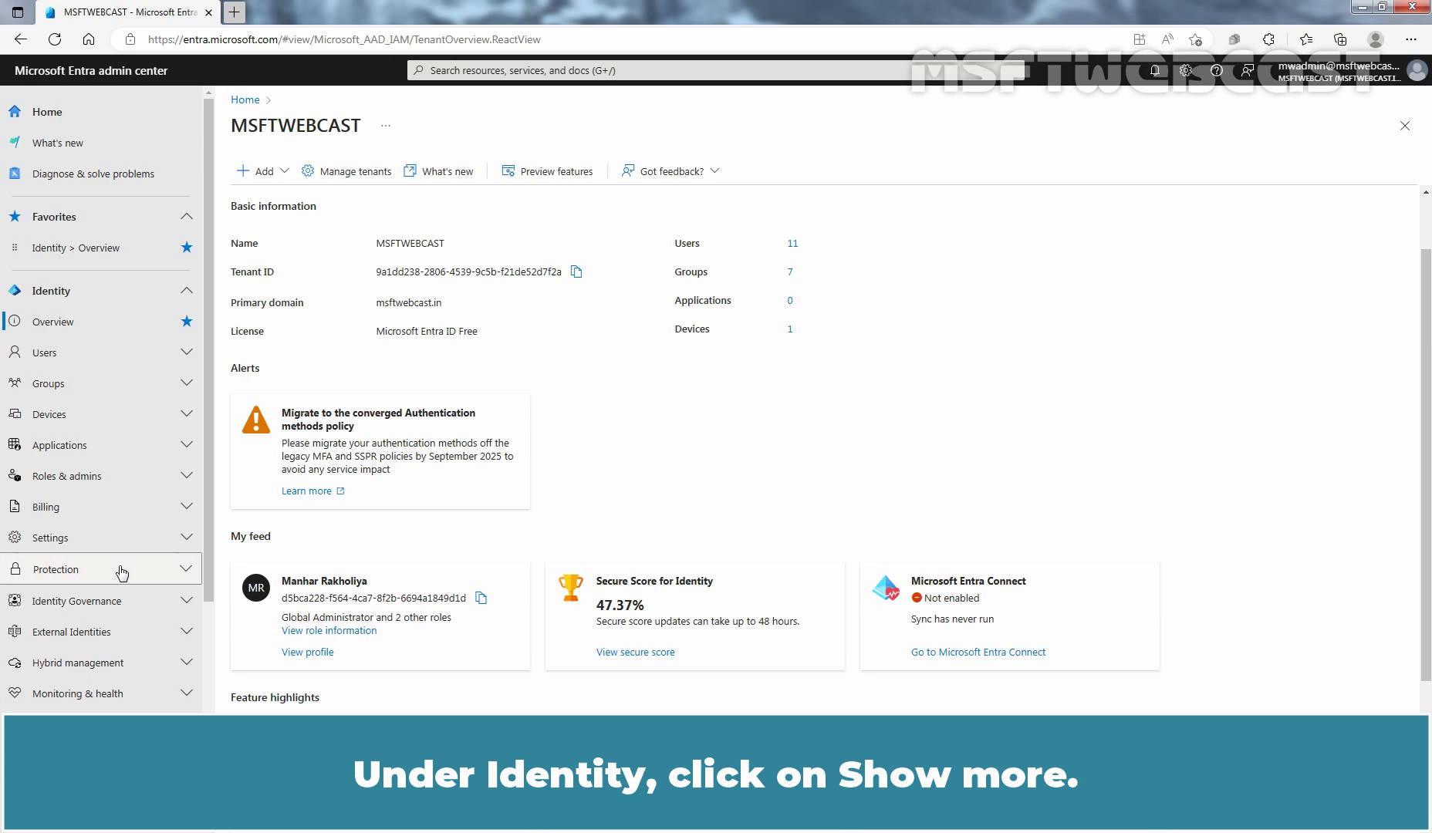
click(106, 479)
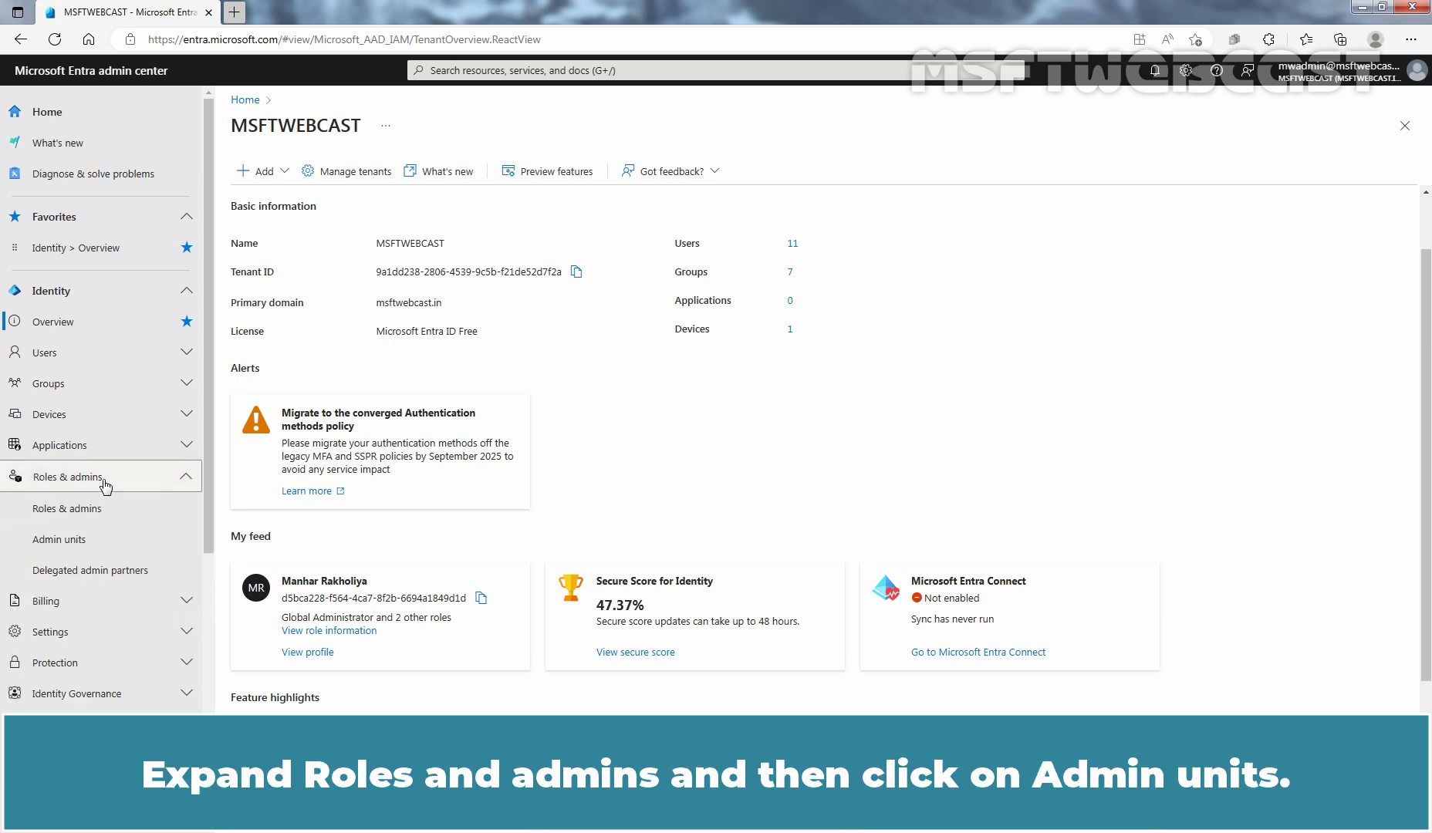
click(75, 540)
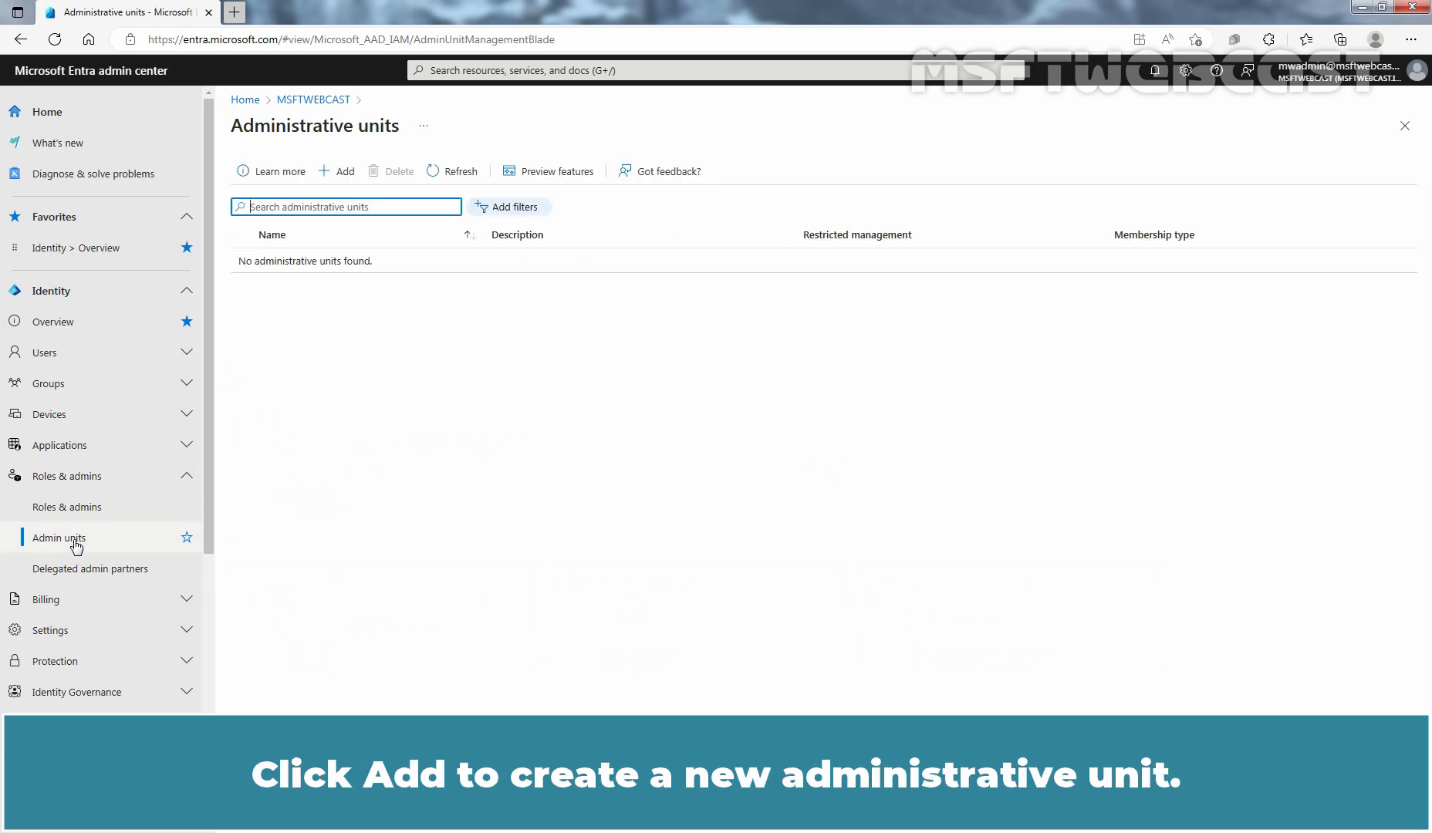
click(350, 181)
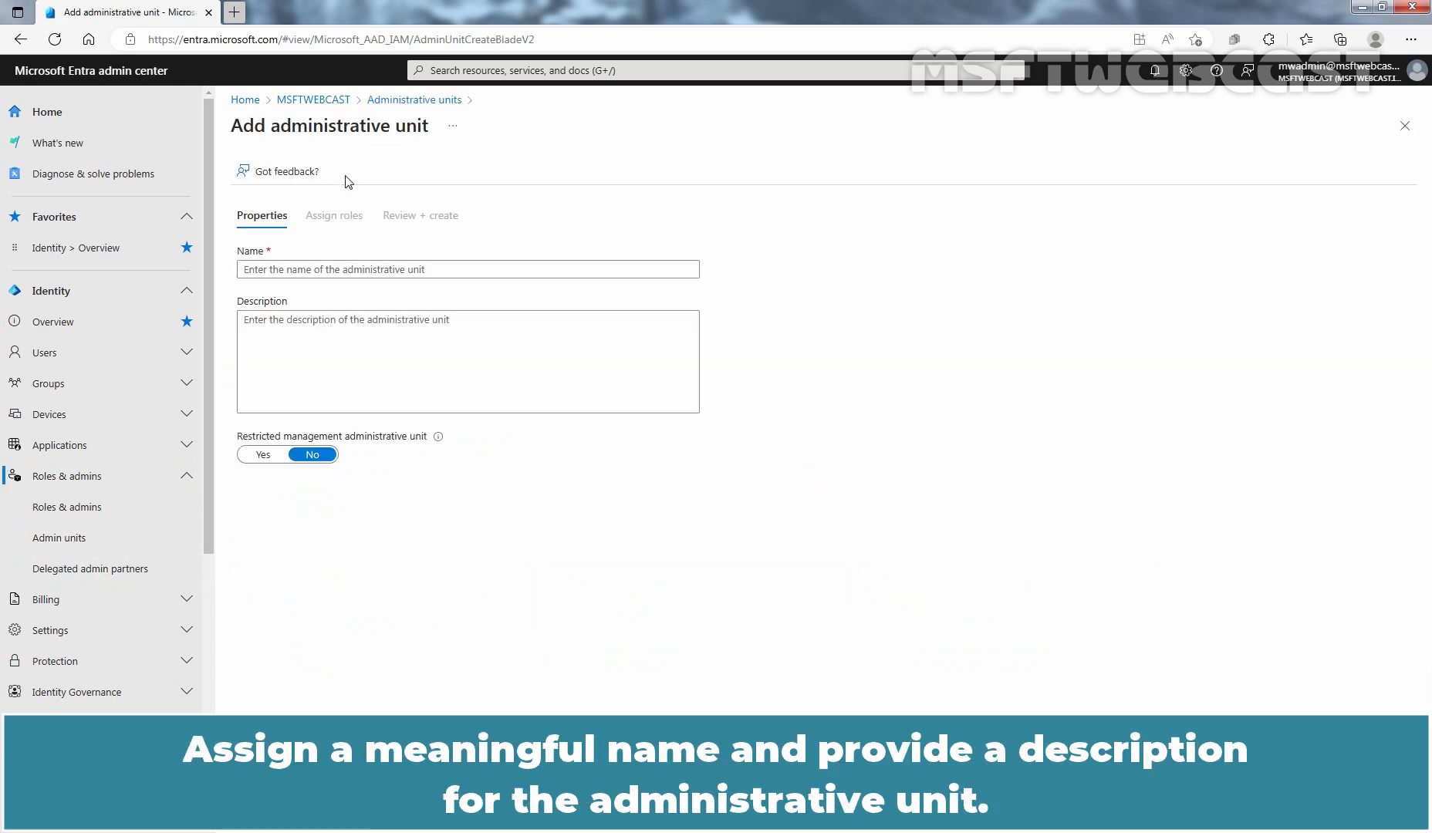
Step: Name the unit CricketAustralia, describe it as "This administrative unit includes all the players from the Australian National Cricket Team." and set restricted management to No
click(355, 269)
text(CricketAustralia)
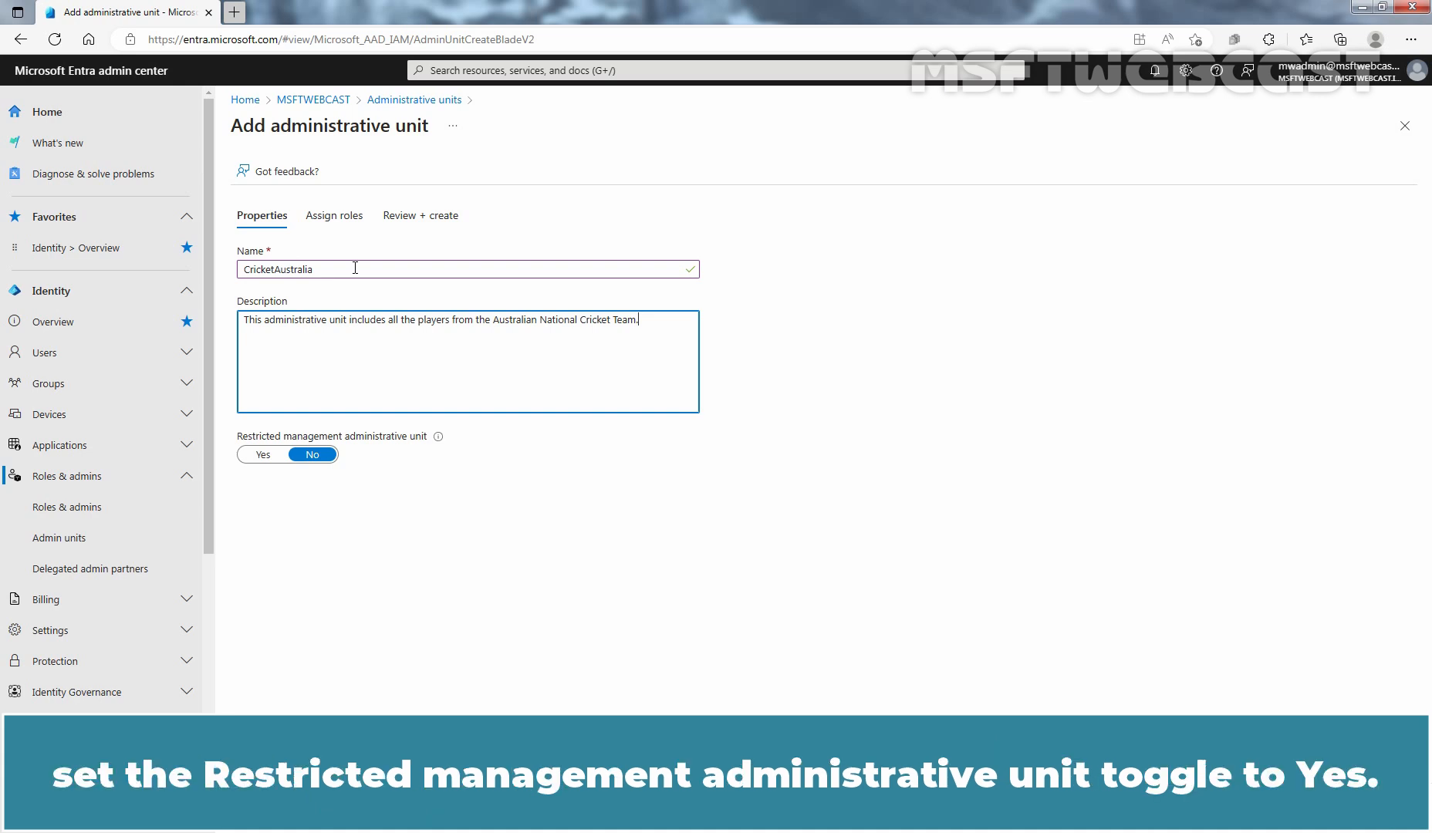
click(262, 455)
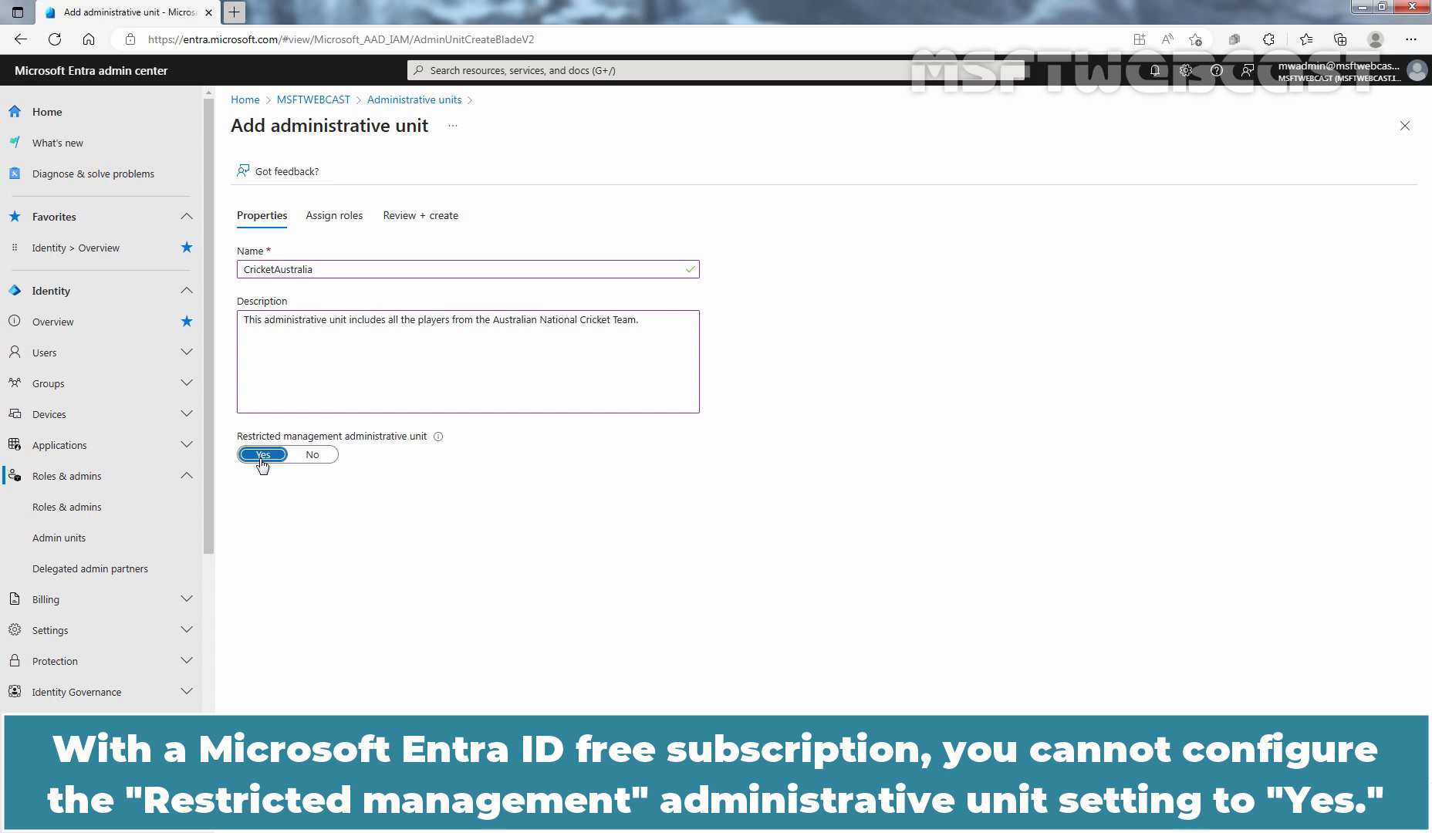
click(313, 455)
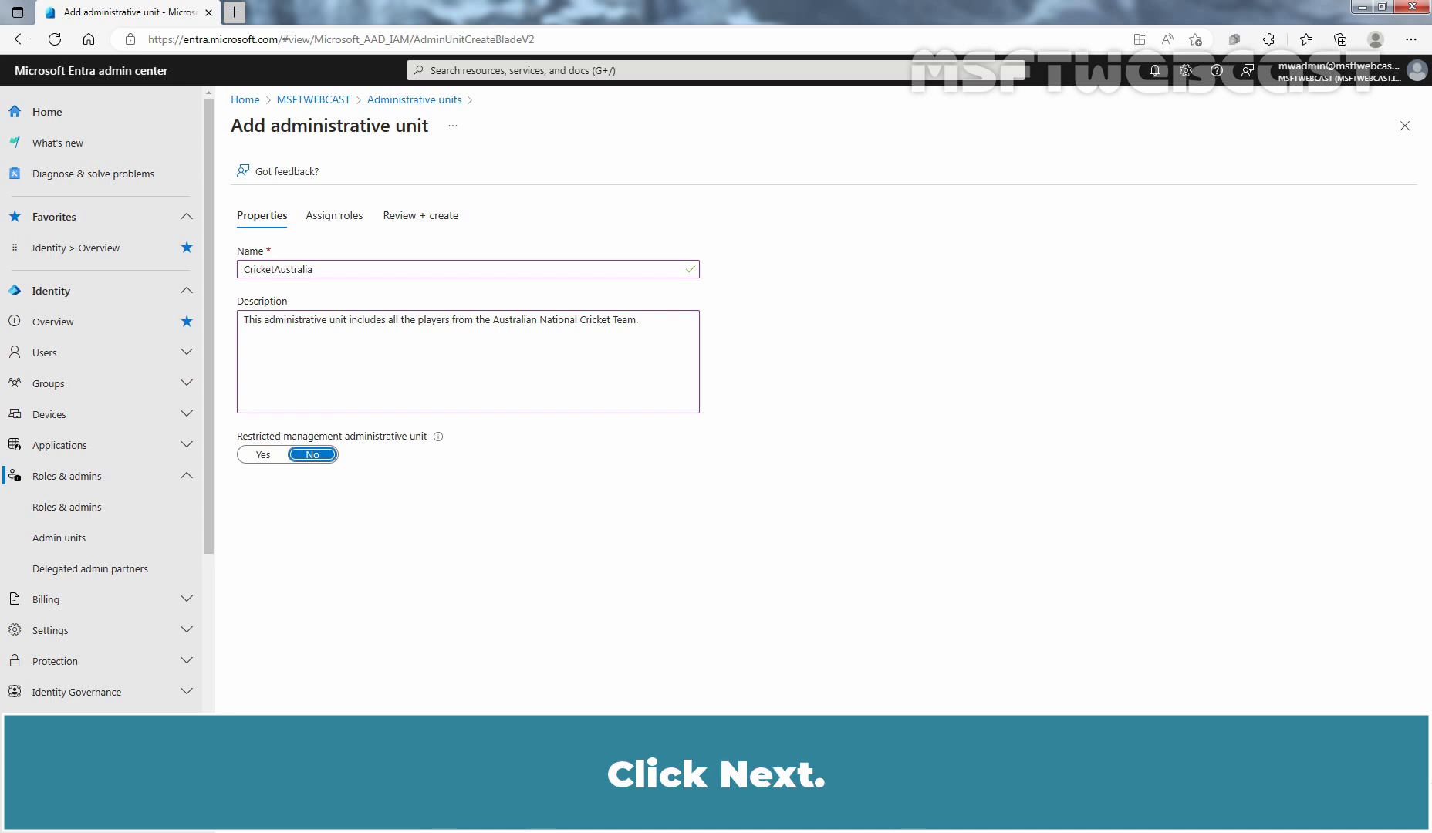
Step: View the users assignable as Helpdesk Administrator without selecting any, and create the administrative unit with no role assignments
click(463, 787)
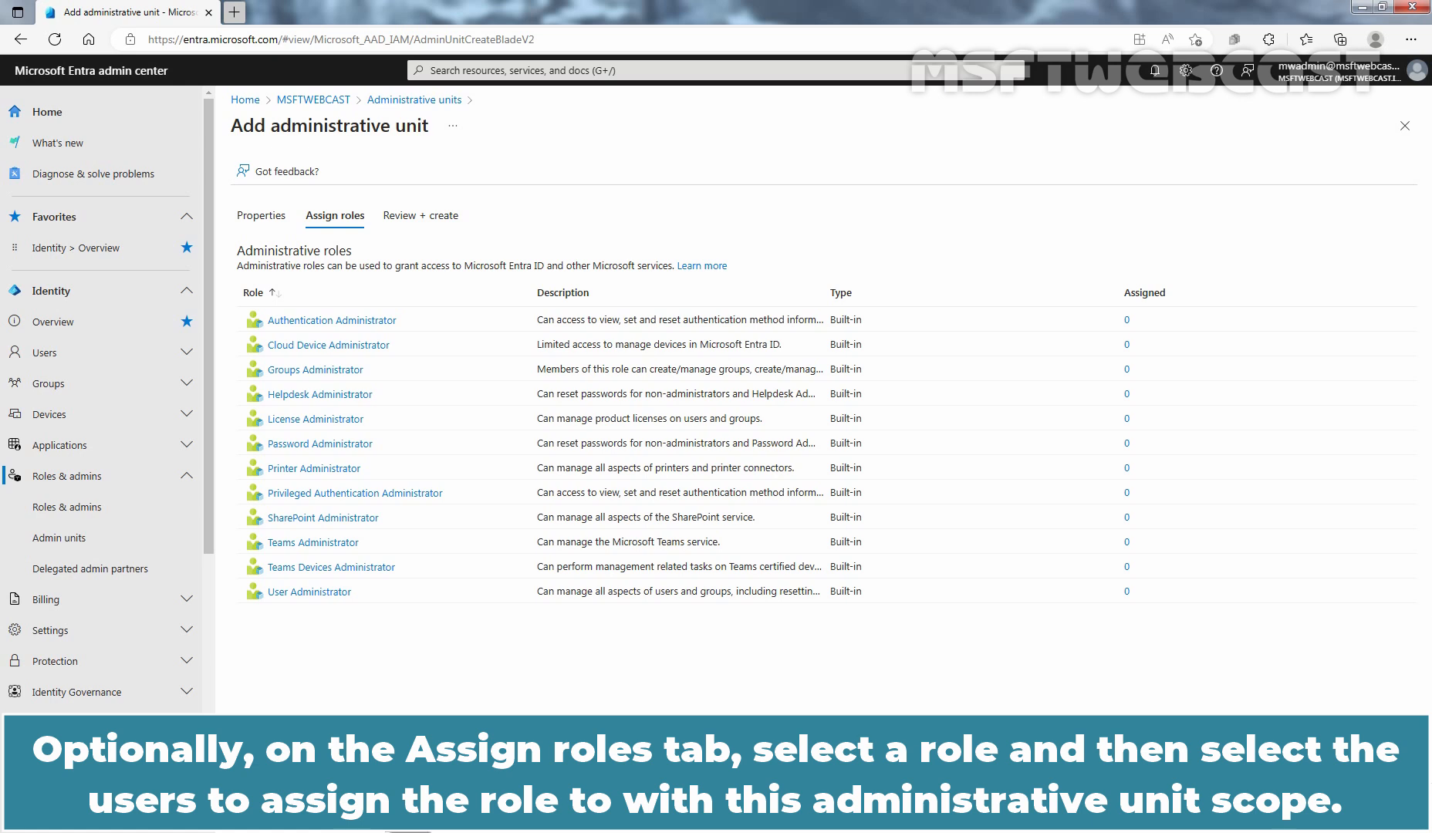
click(327, 396)
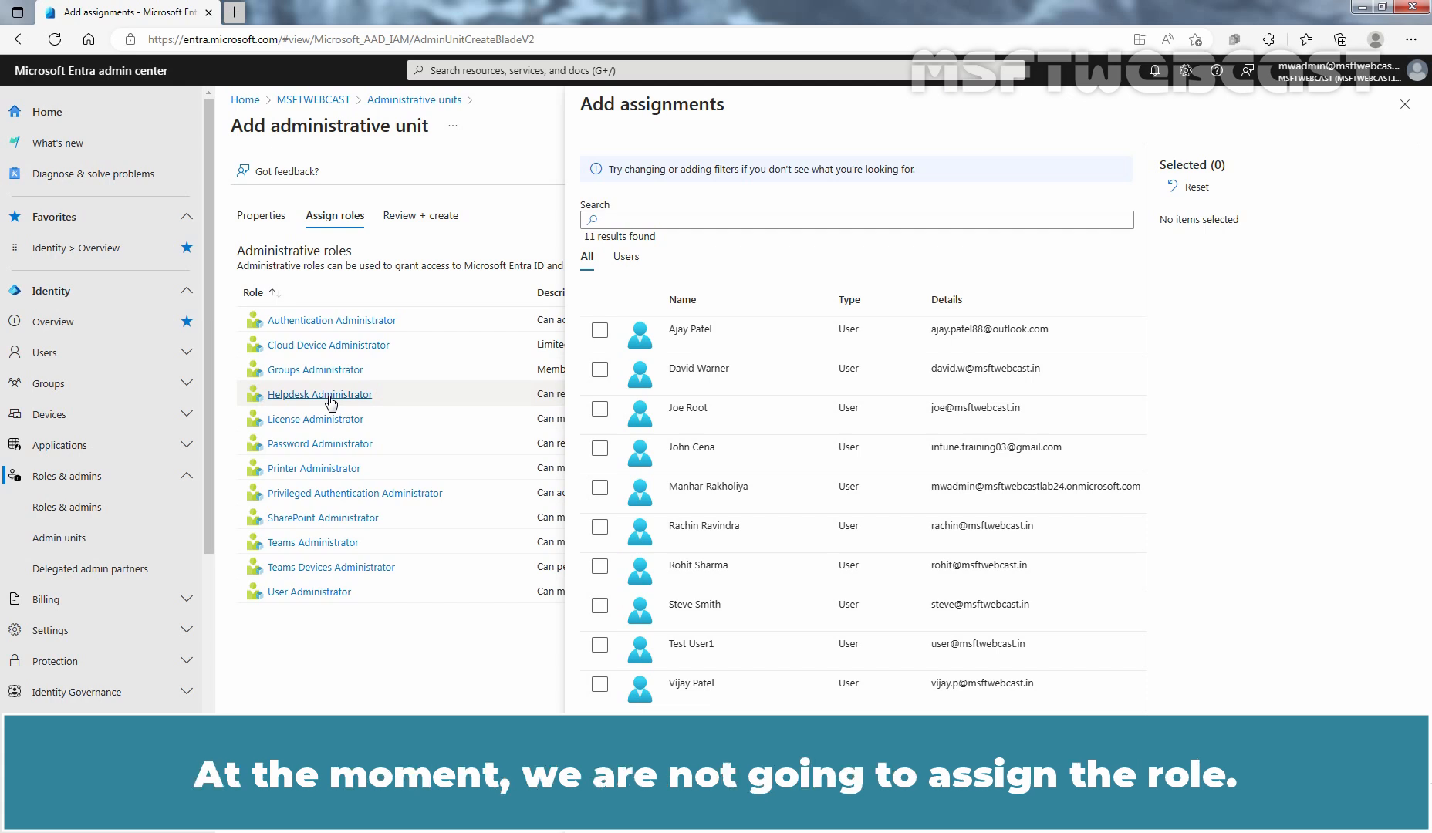
click(1404, 104)
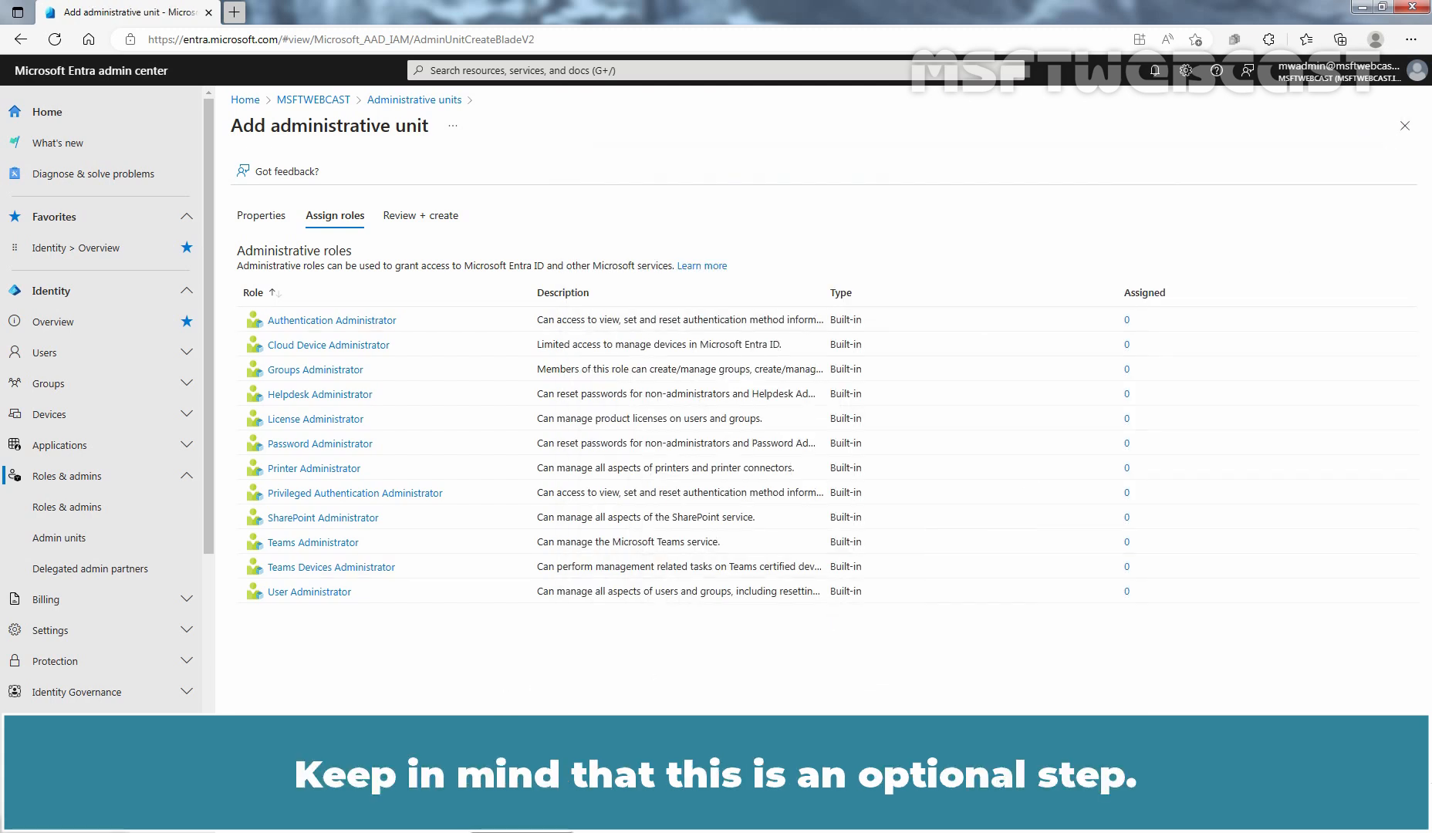
click(518, 814)
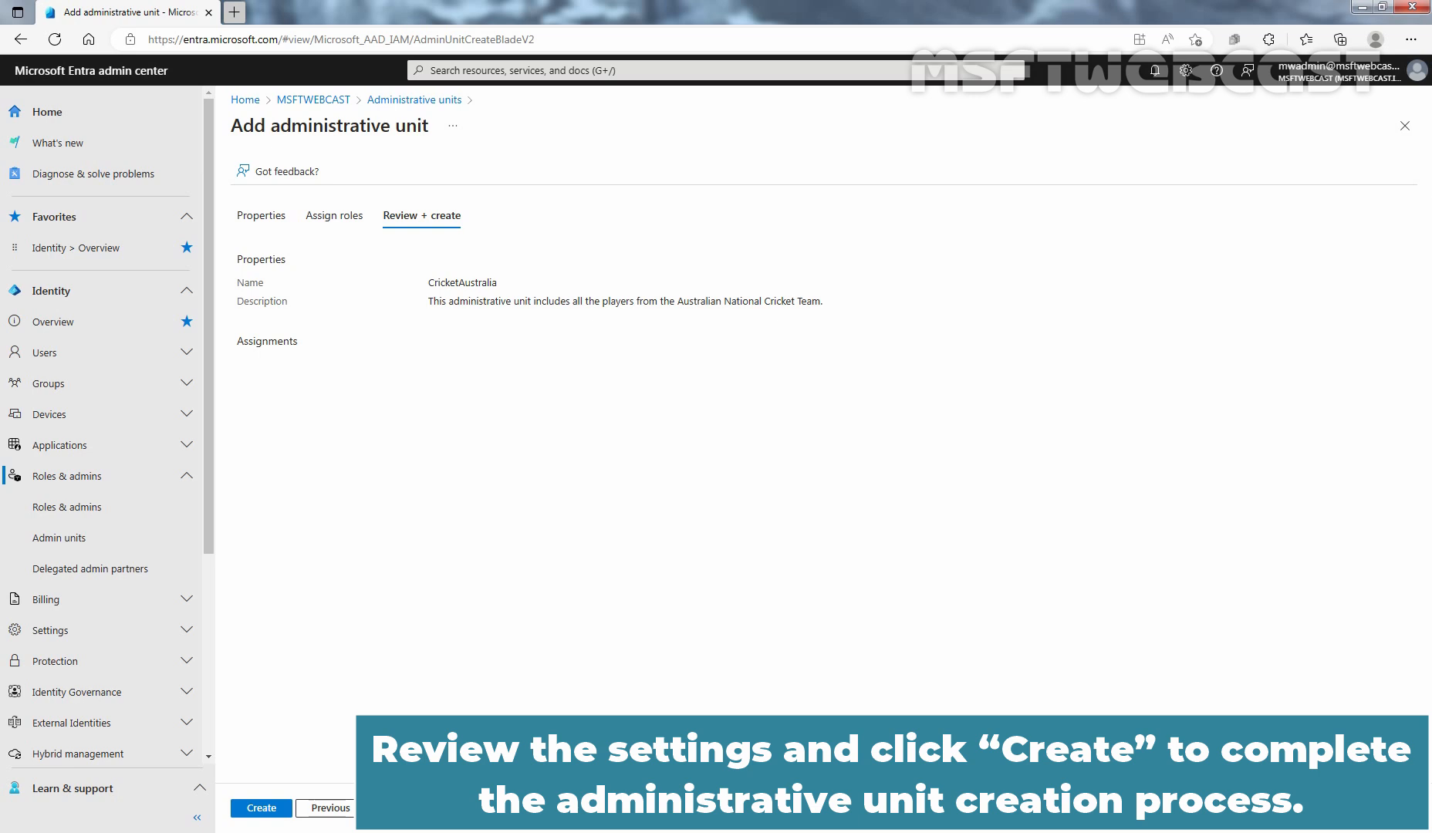
click(262, 809)
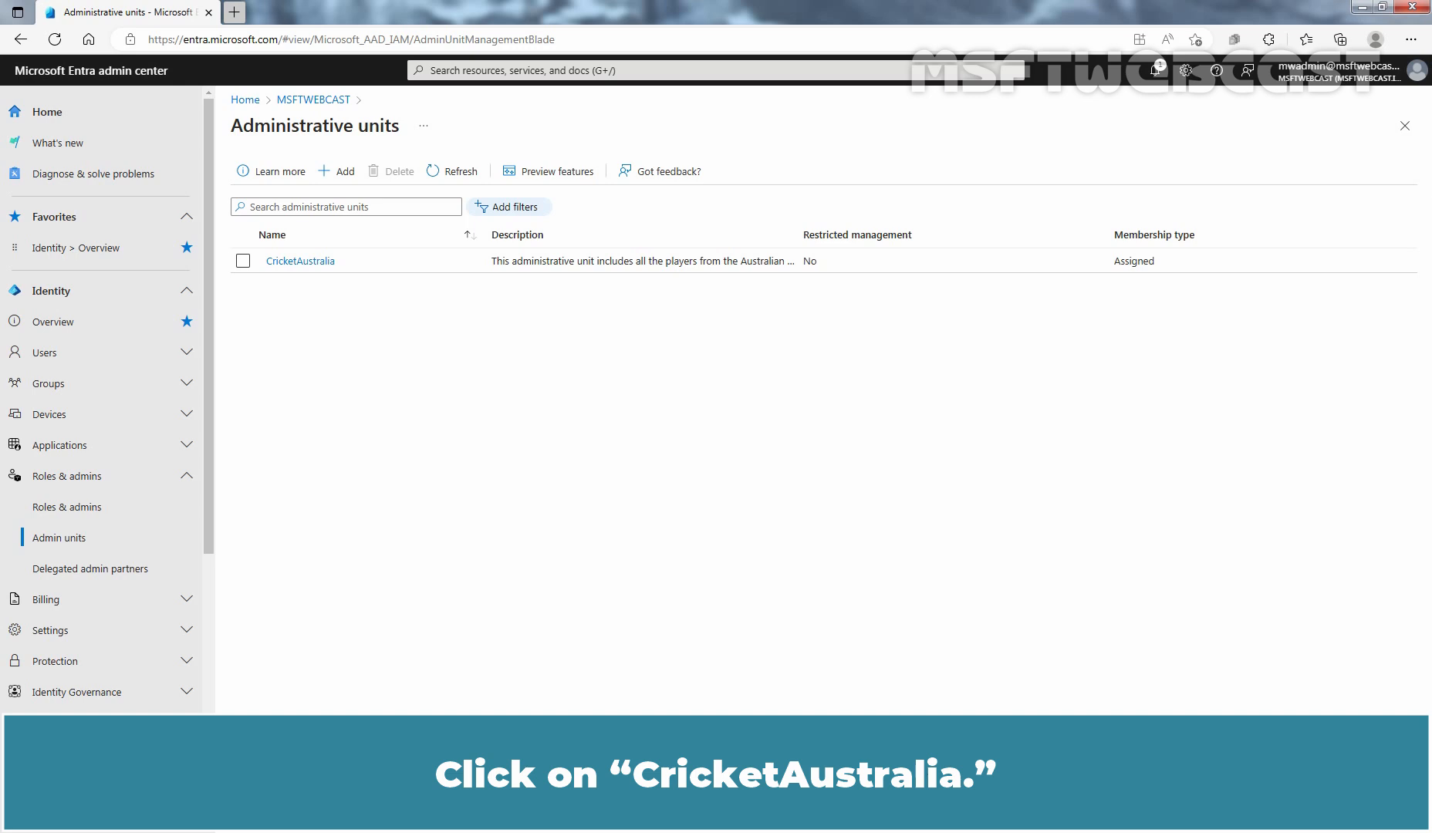
Step: Add the user David Warner as a member of the CricketAustralia administrative unit and refresh its user list
click(317, 261)
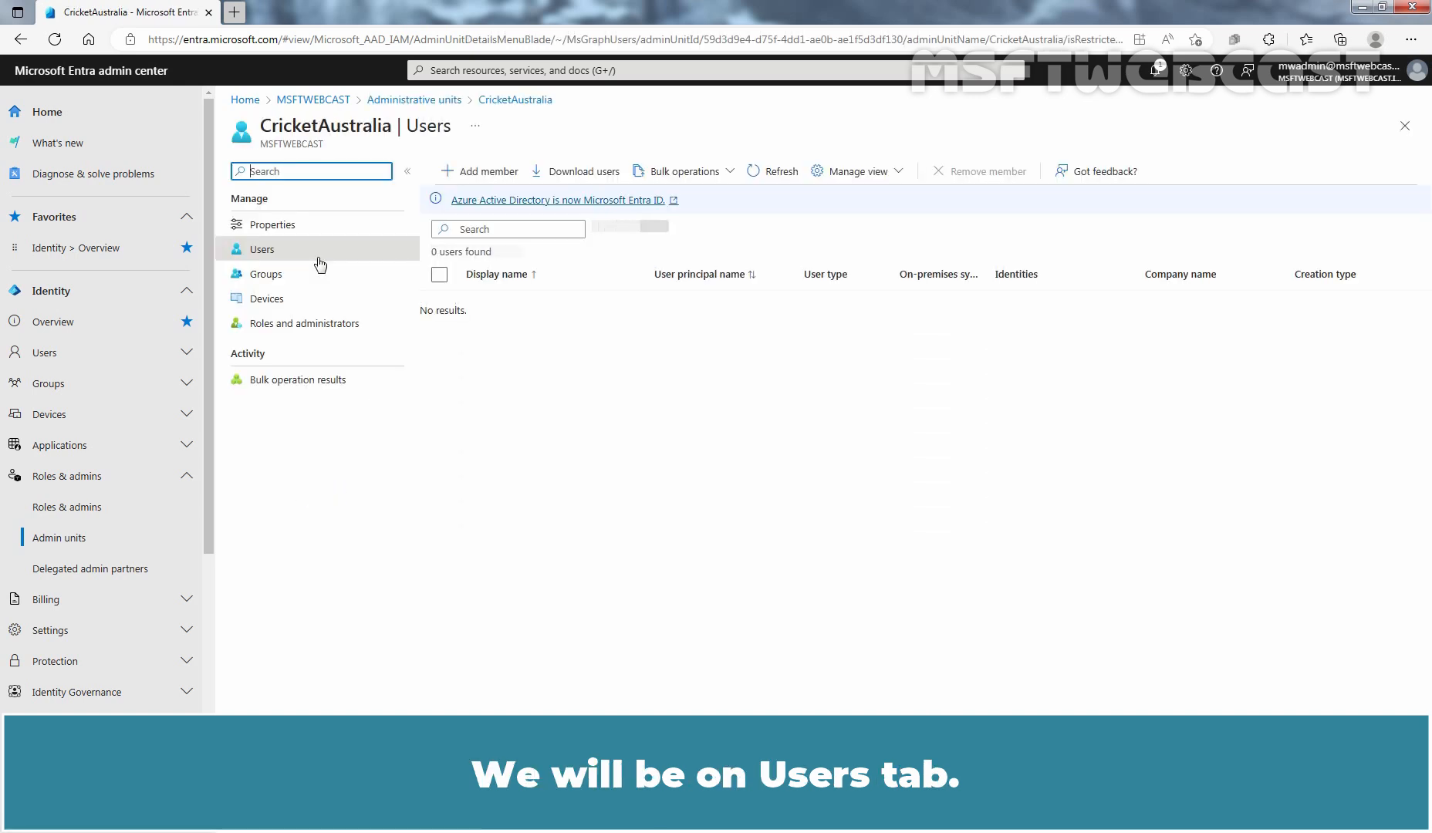
click(484, 176)
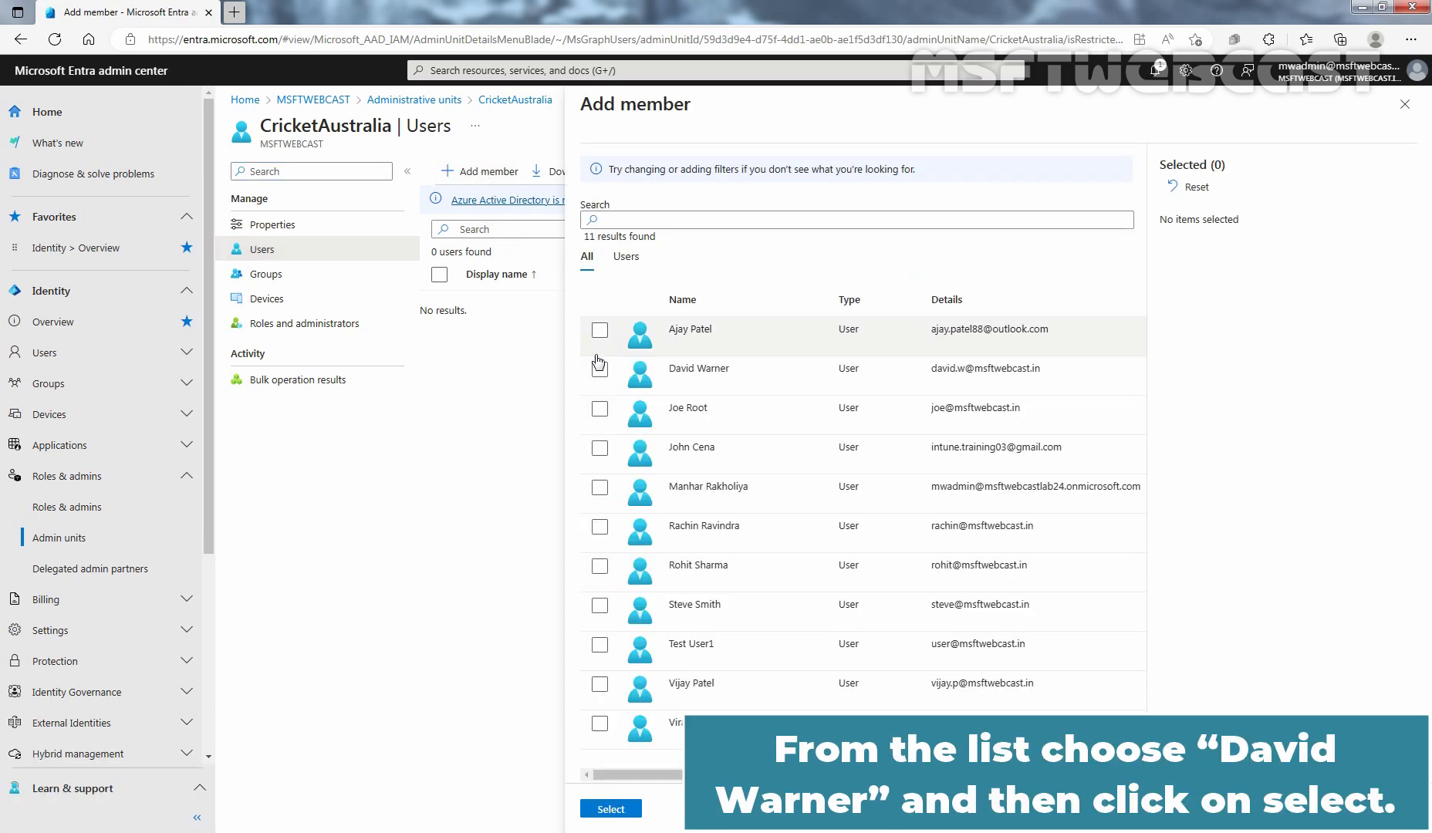
click(600, 368)
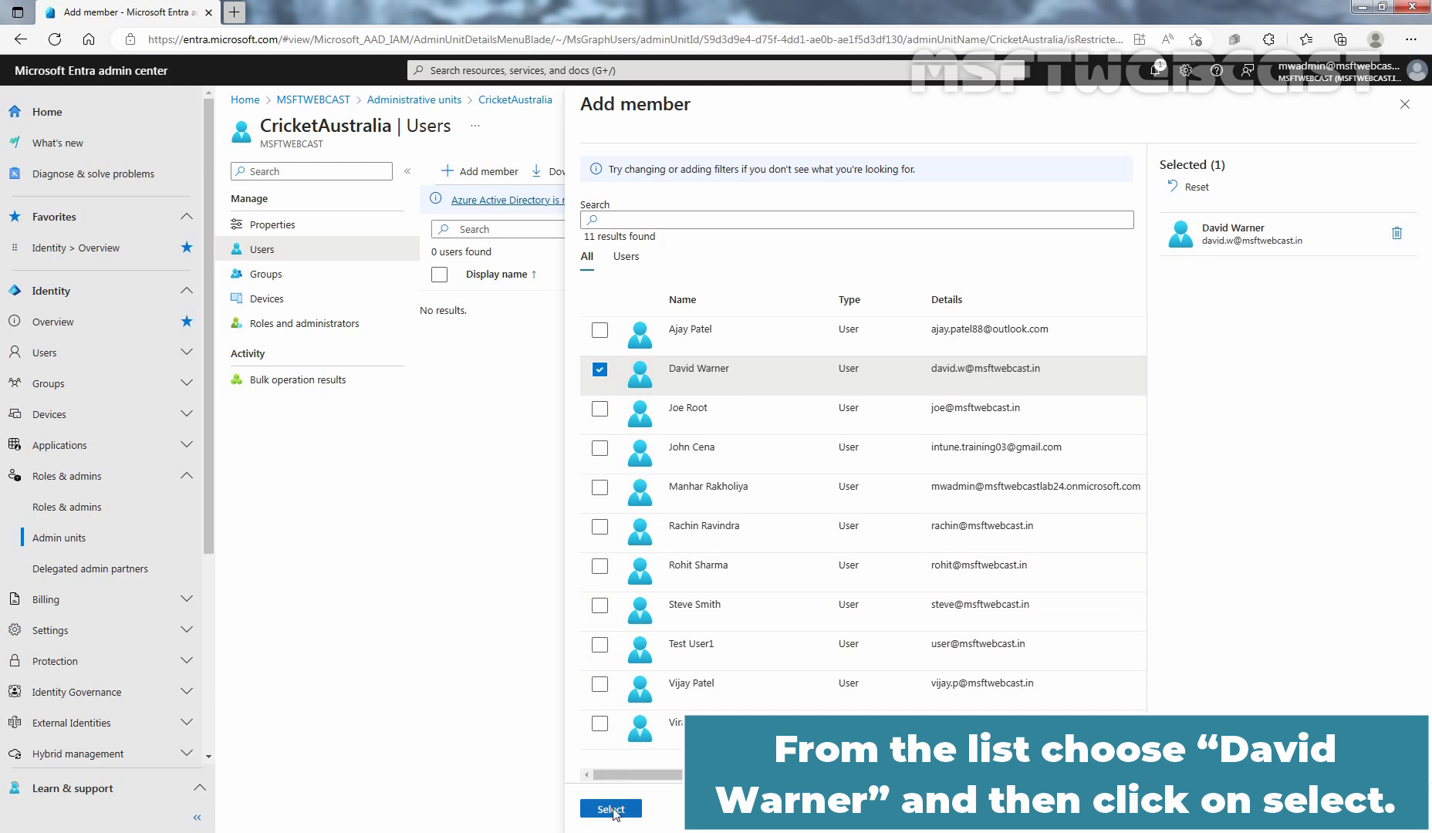
click(611, 810)
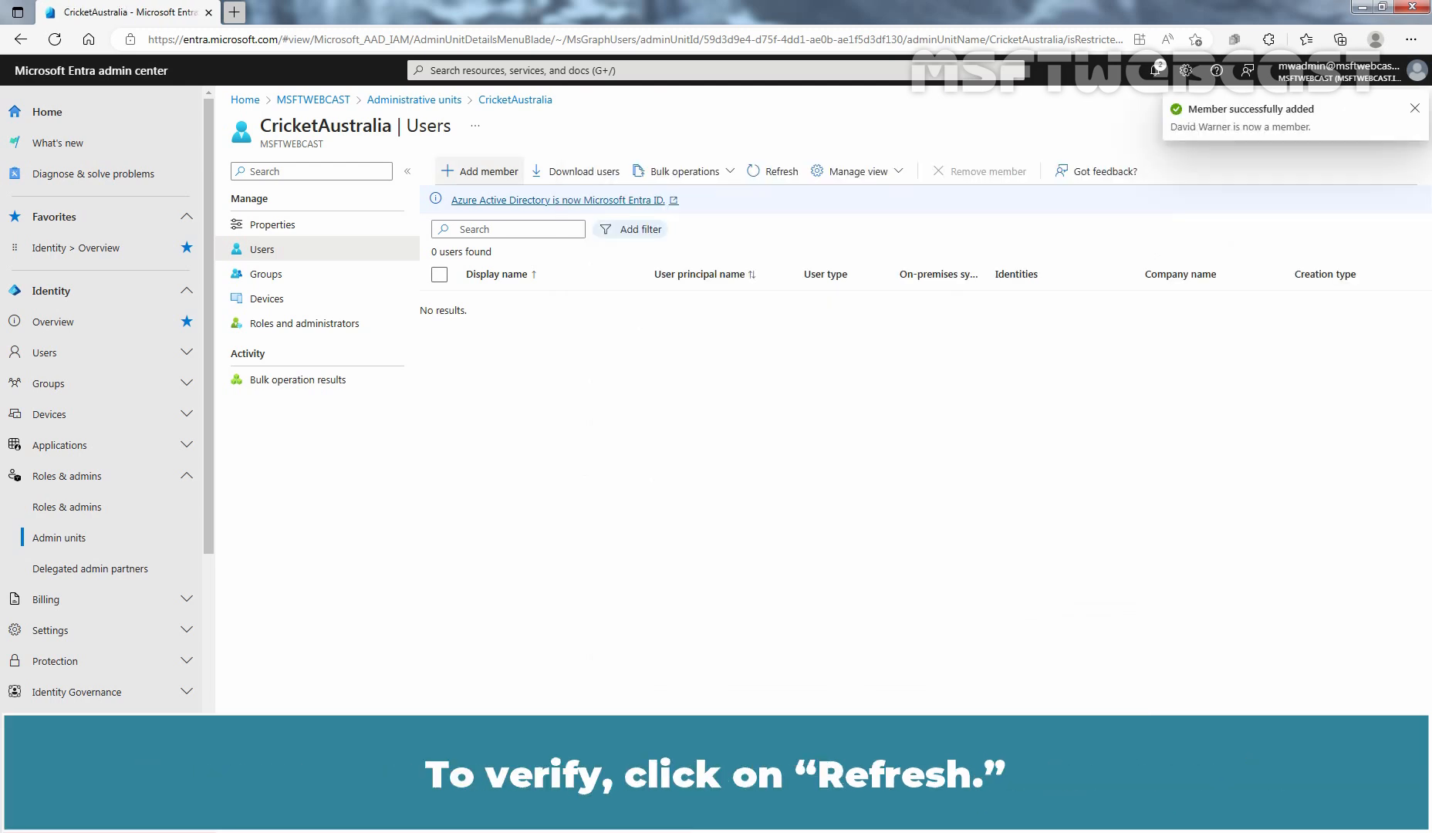
click(771, 172)
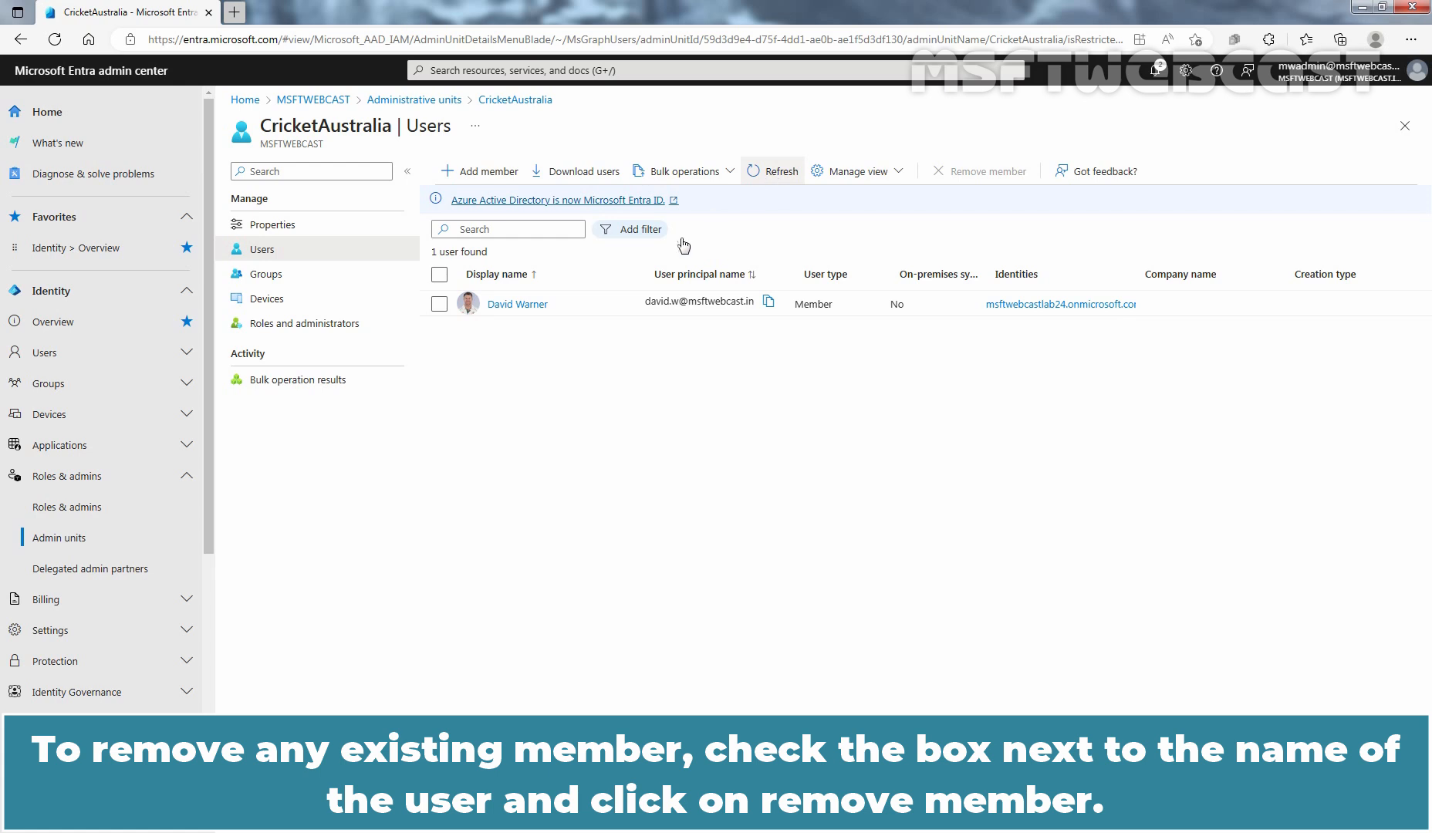
click(439, 304)
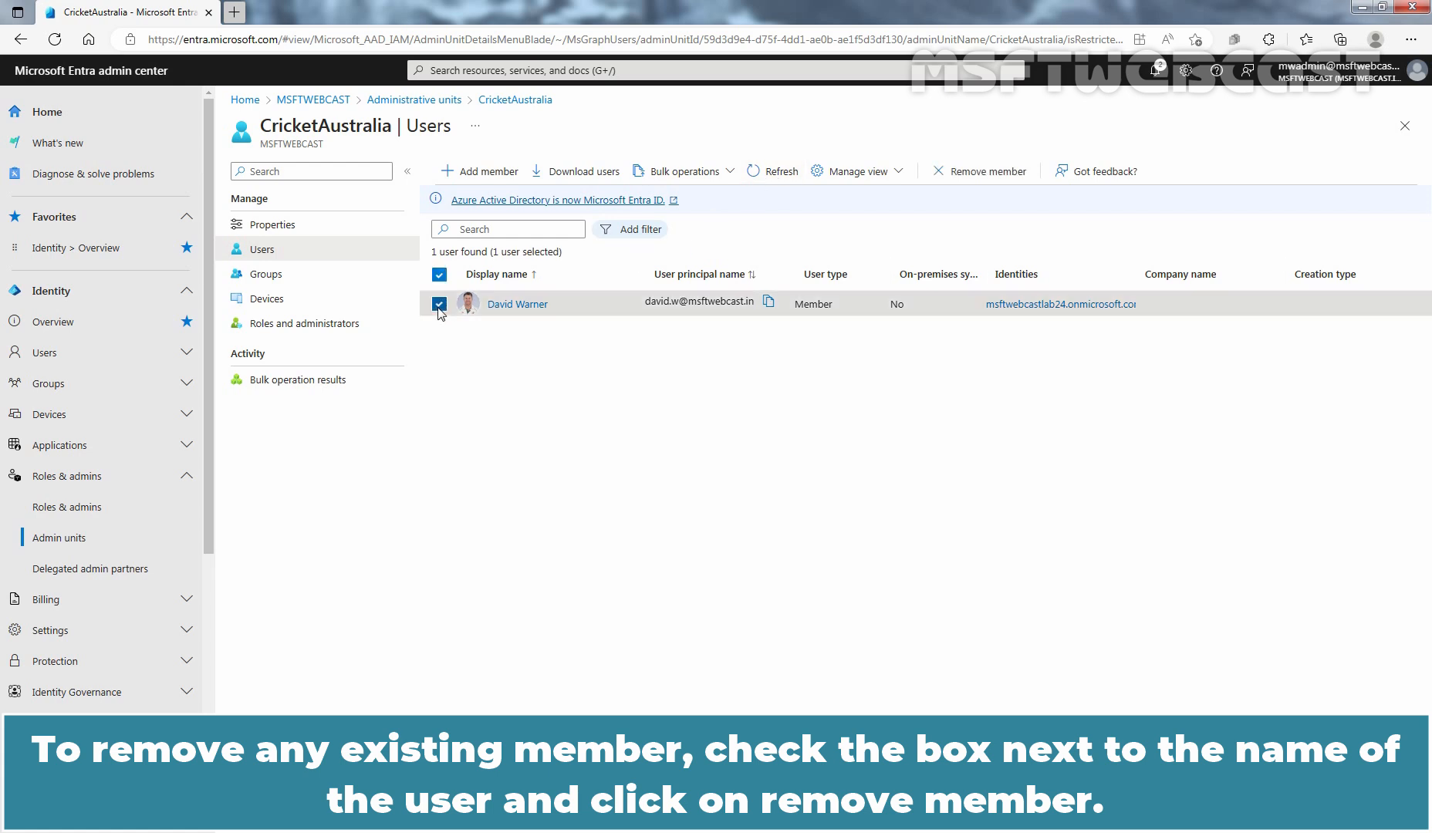
click(978, 176)
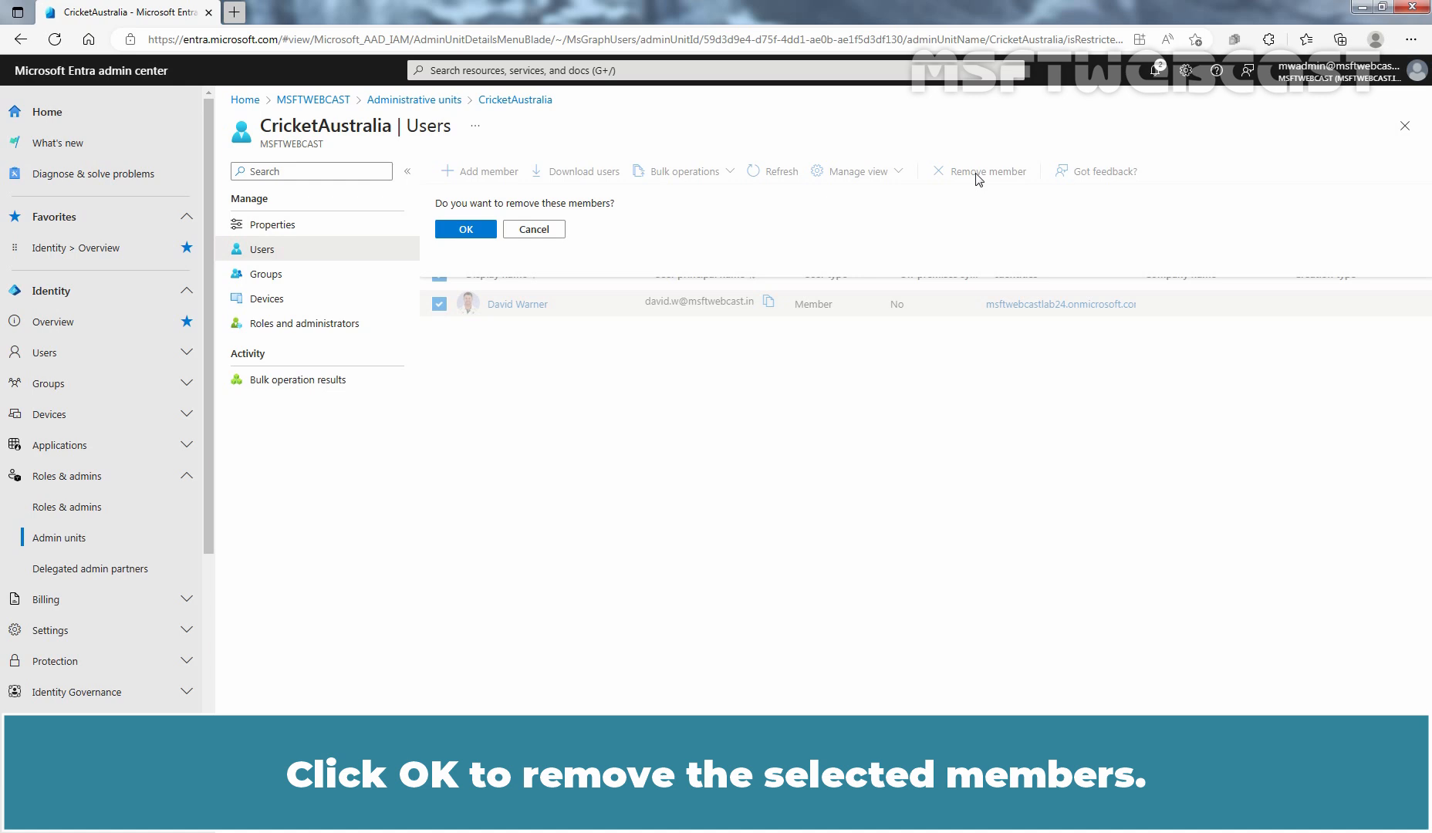
click(534, 231)
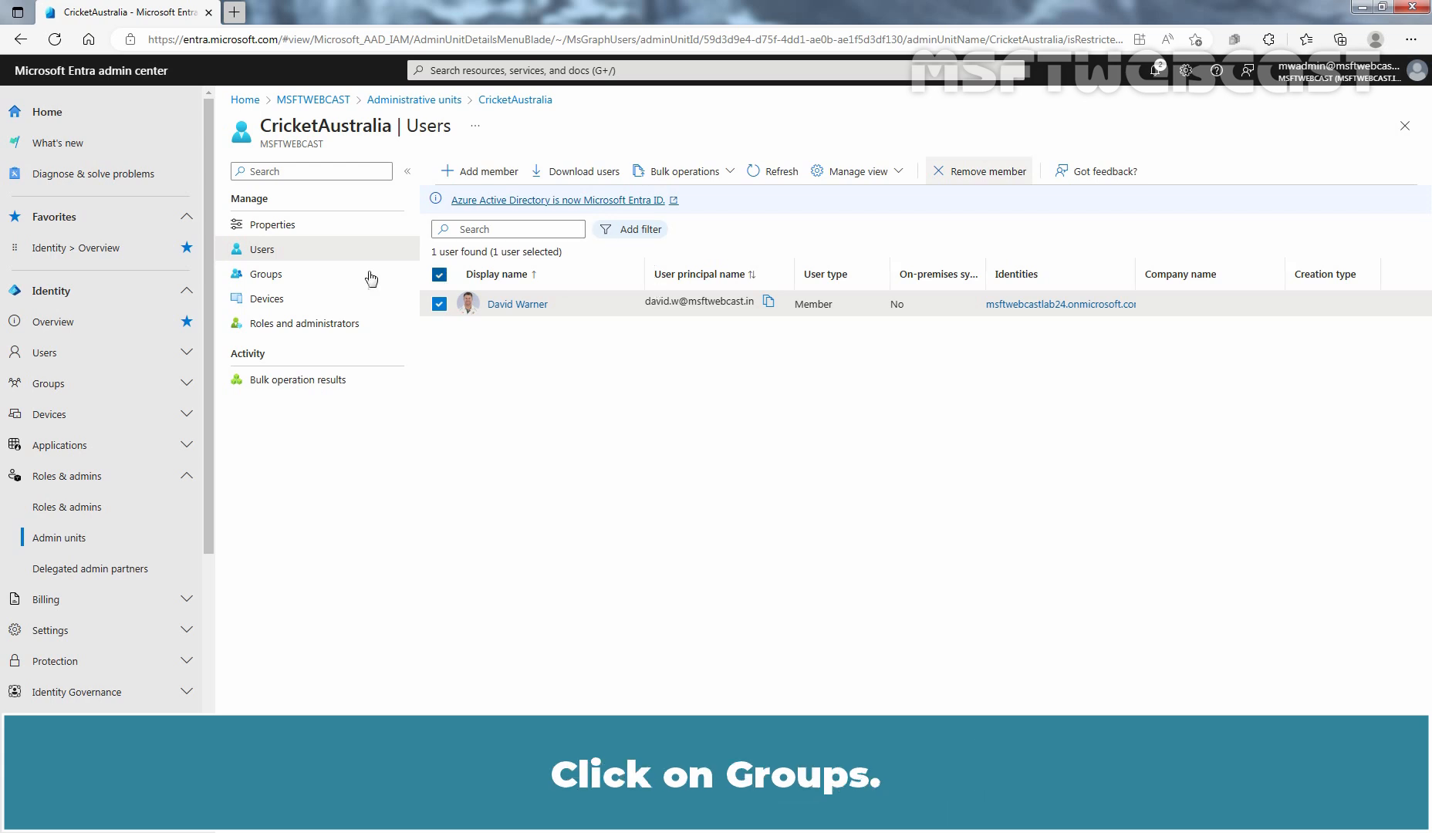
Step: Add the Australia-YouTube-Production group to the CricketAustralia administrative unit and refresh its group list
click(280, 278)
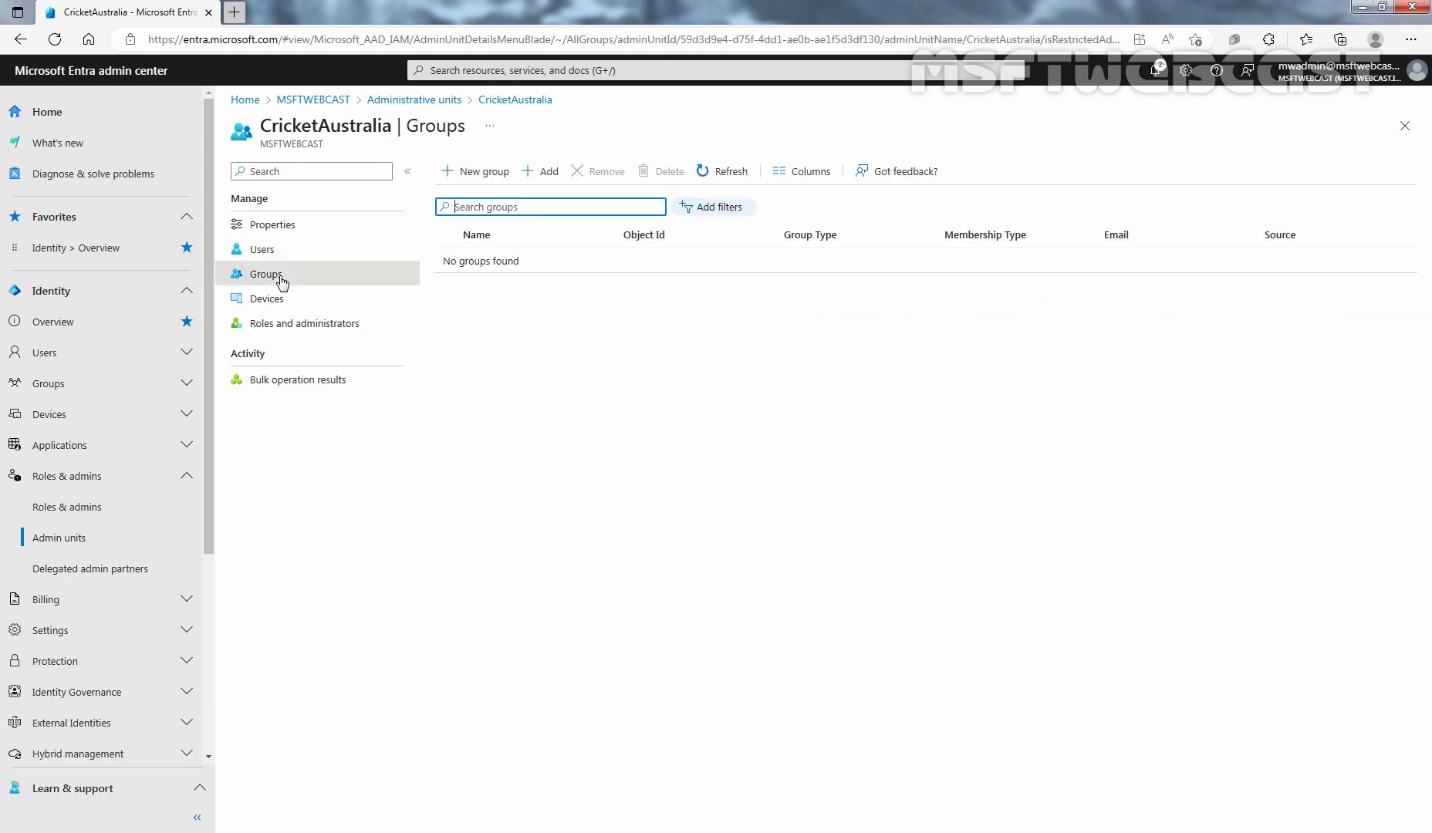
click(547, 175)
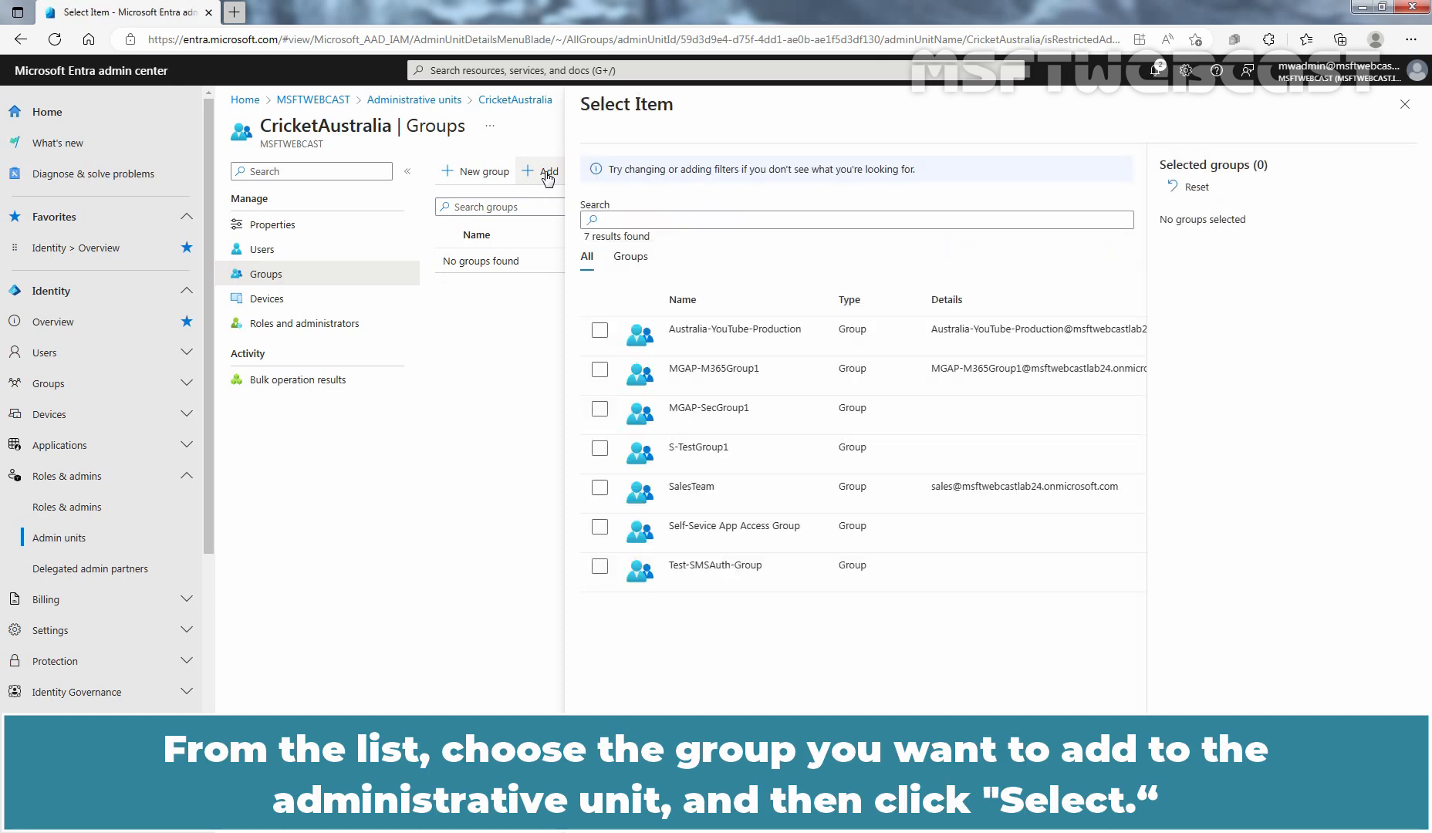
click(600, 330)
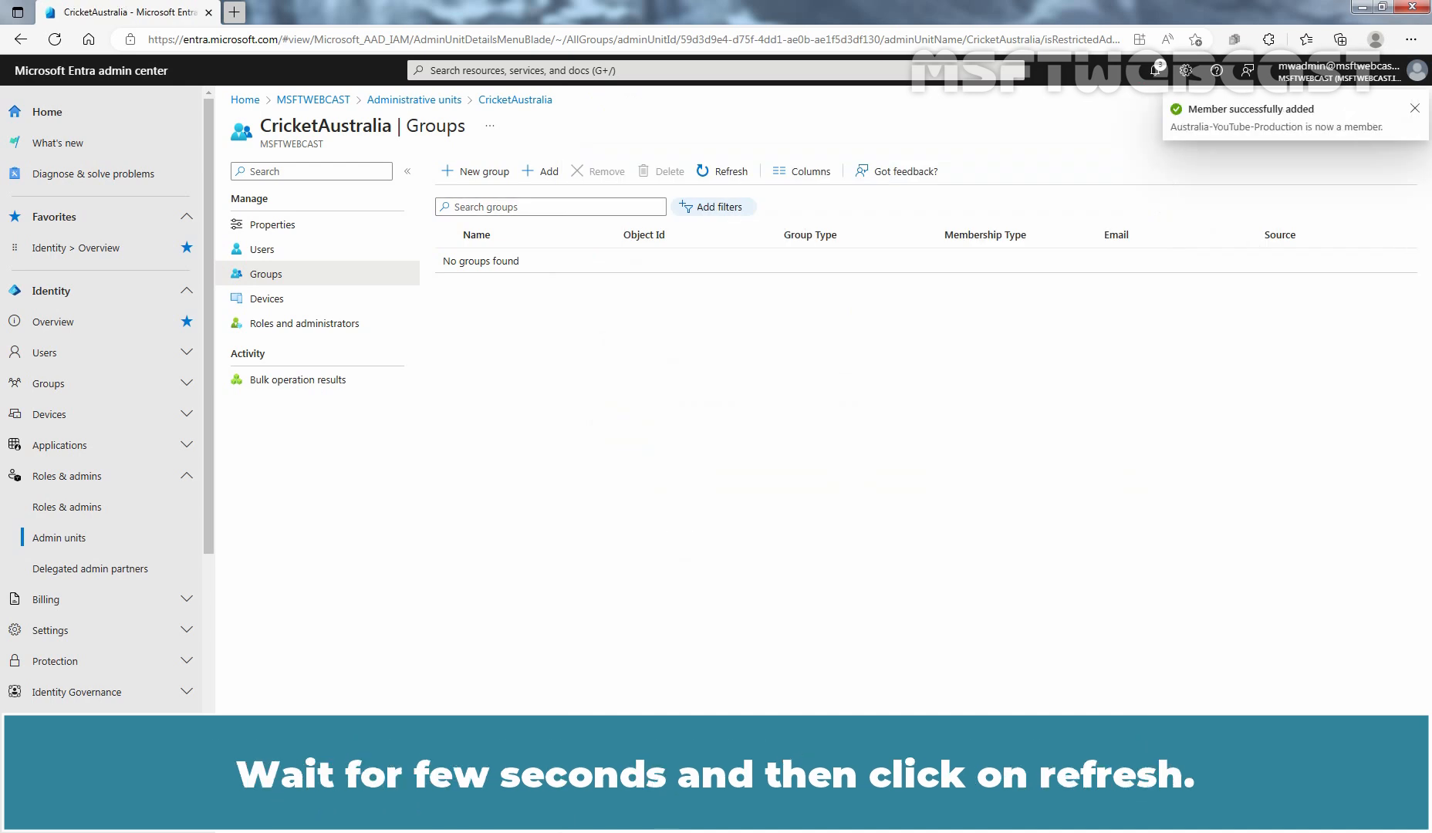
click(731, 174)
click(732, 174)
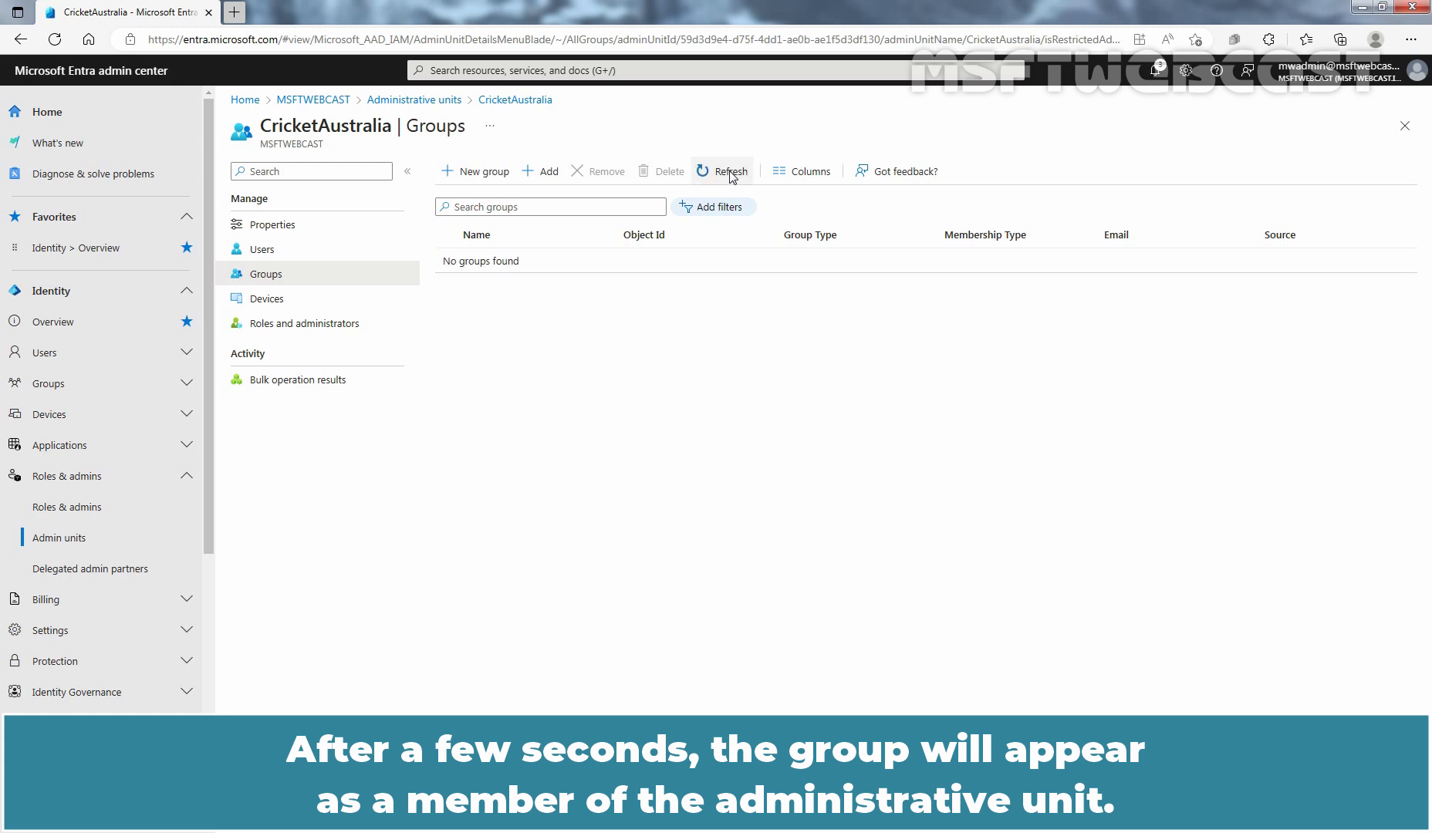
click(731, 174)
click(731, 175)
click(731, 174)
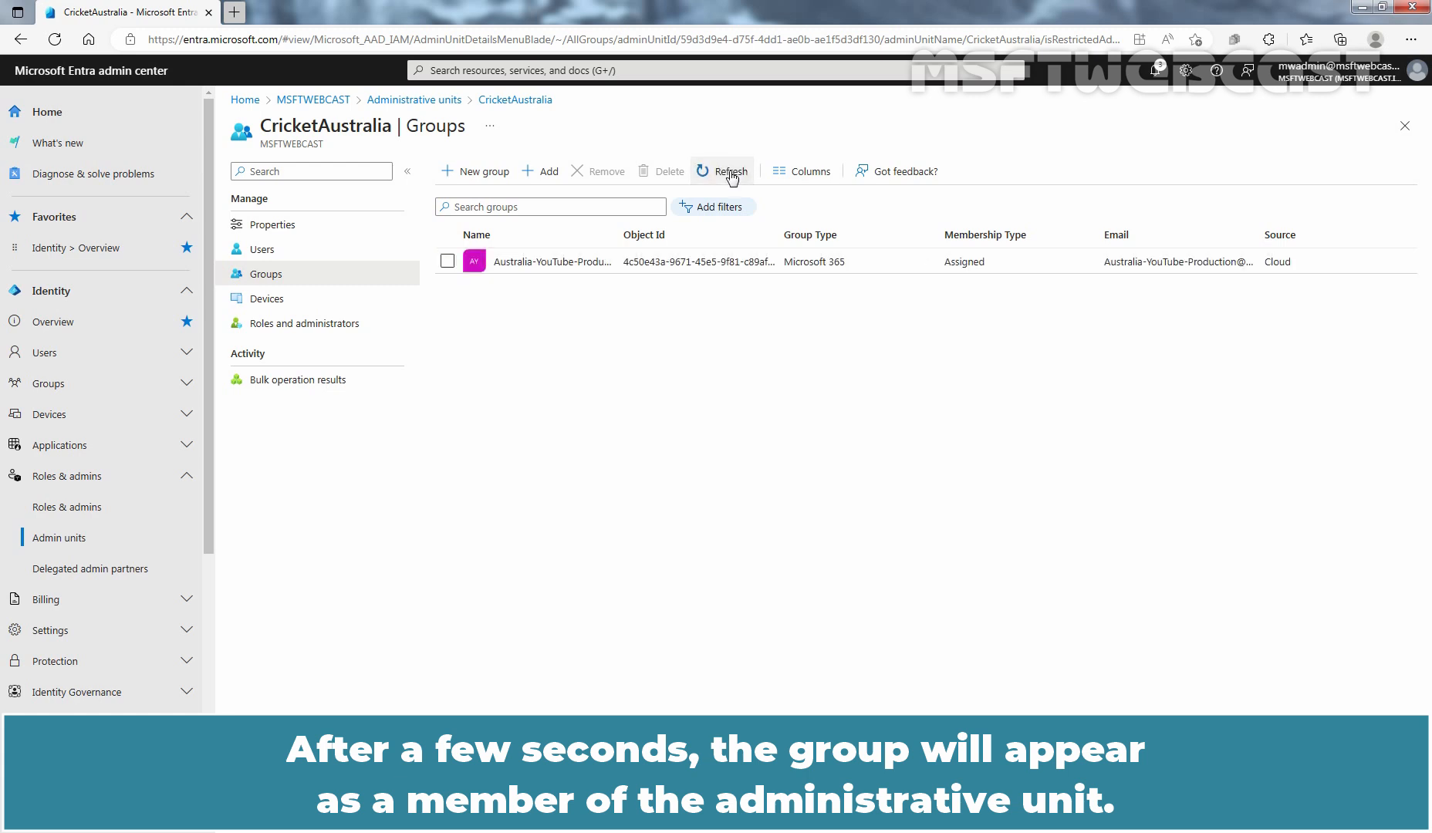
Step: View the form for creating a new group in the administrative unit, and close it without creating one
click(472, 173)
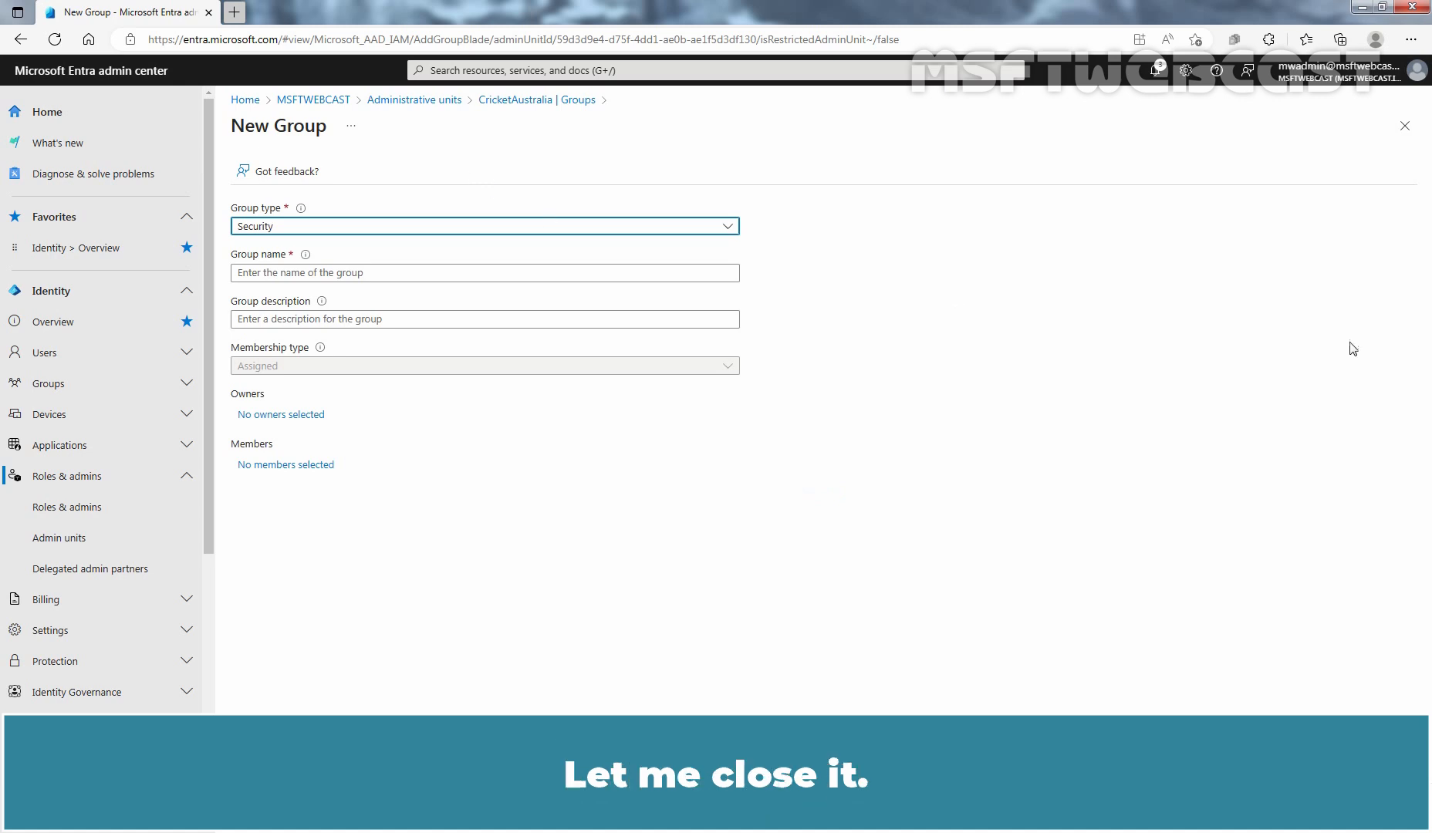
click(1405, 128)
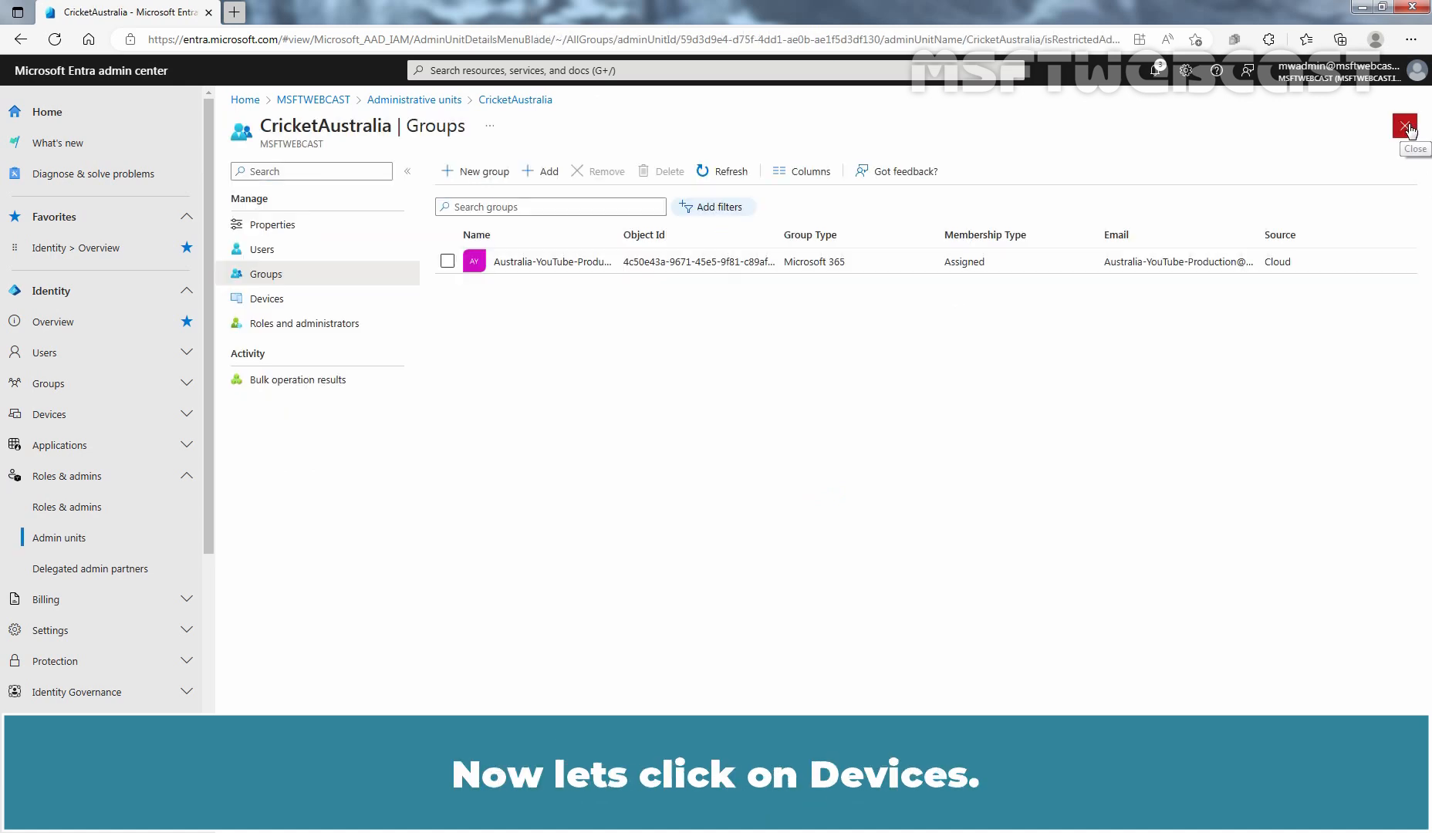
Step: Add the iPhone XS Max device to the CricketAustralia administrative unit
click(276, 304)
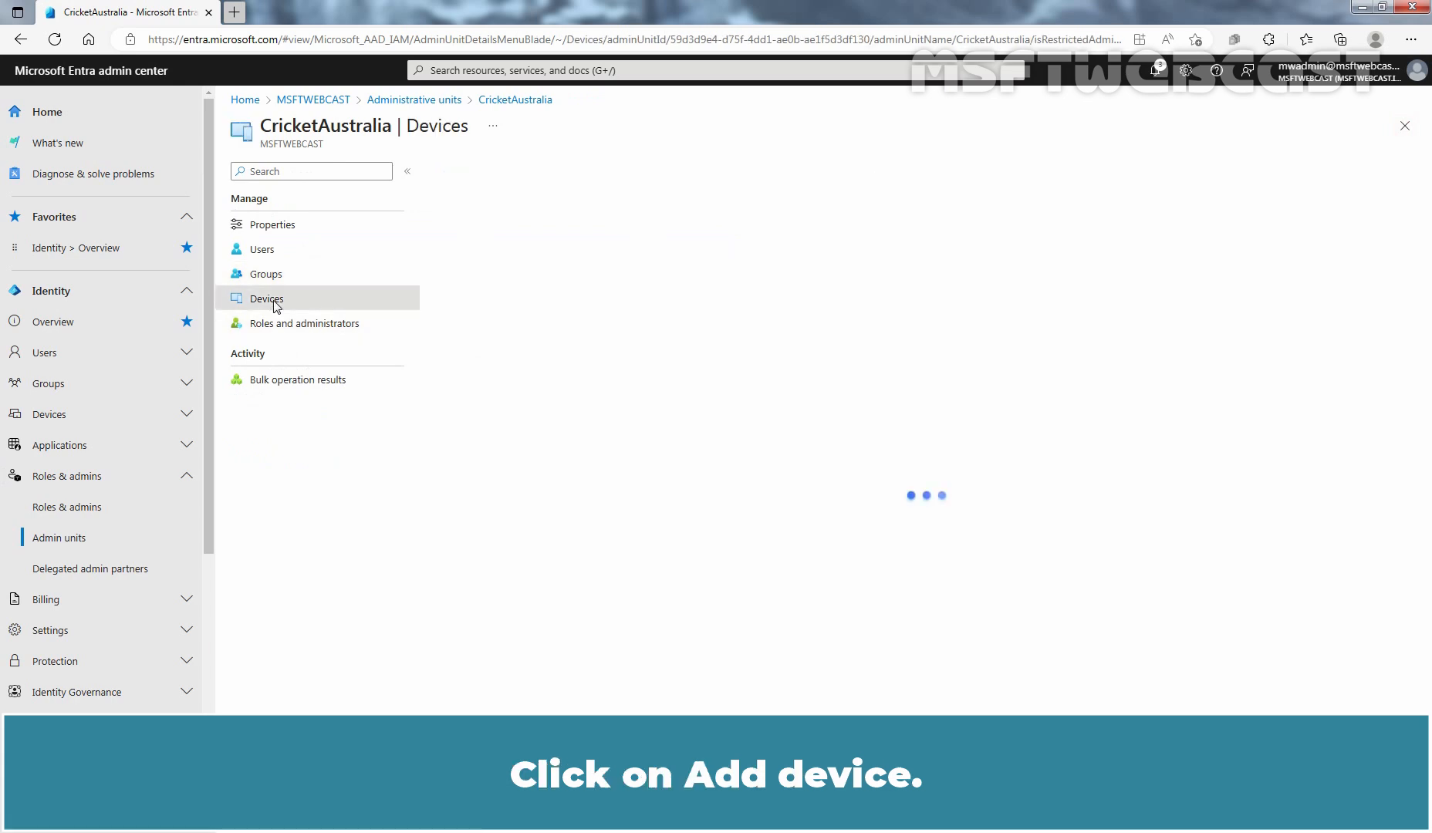
click(671, 173)
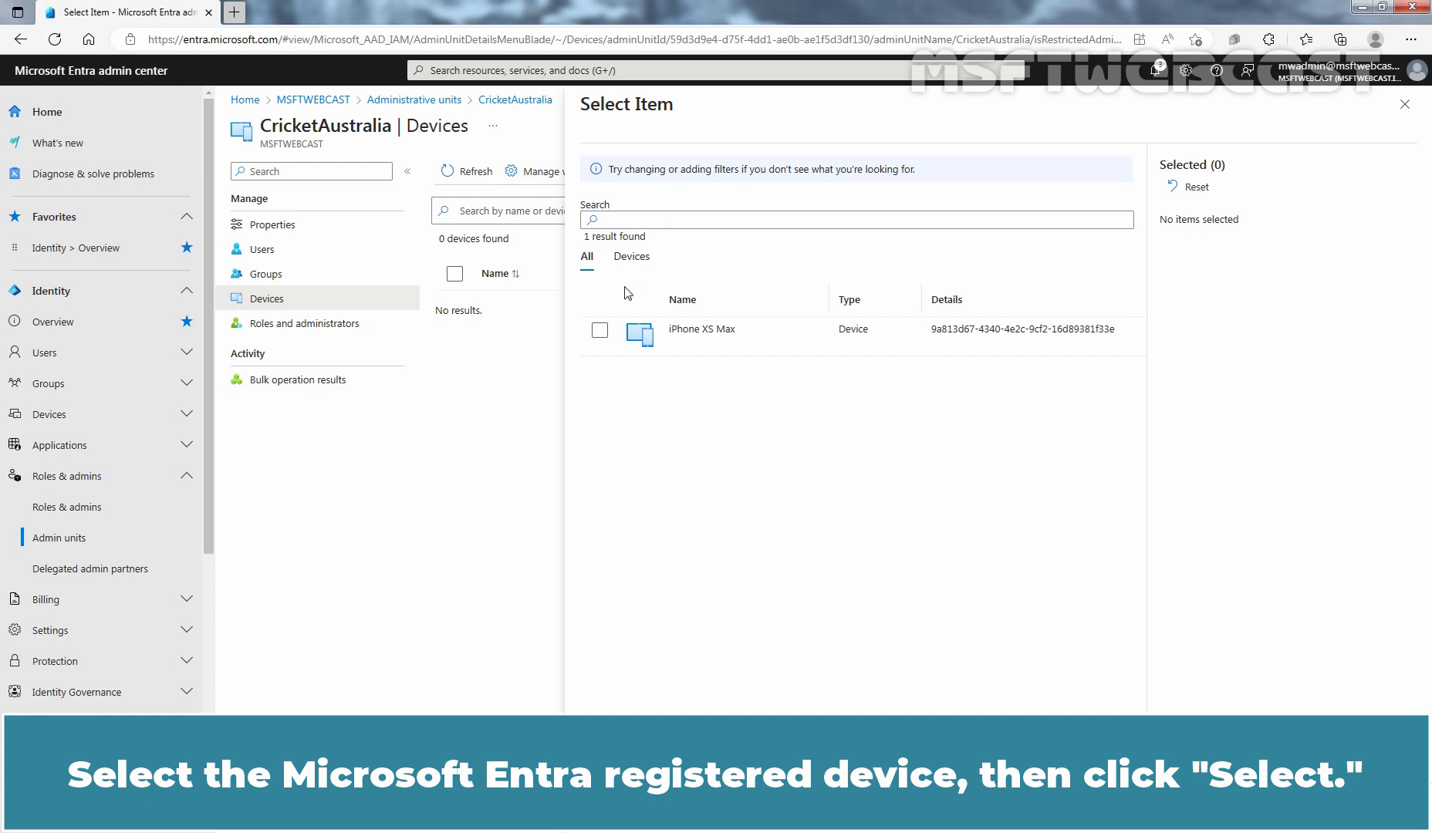
click(599, 330)
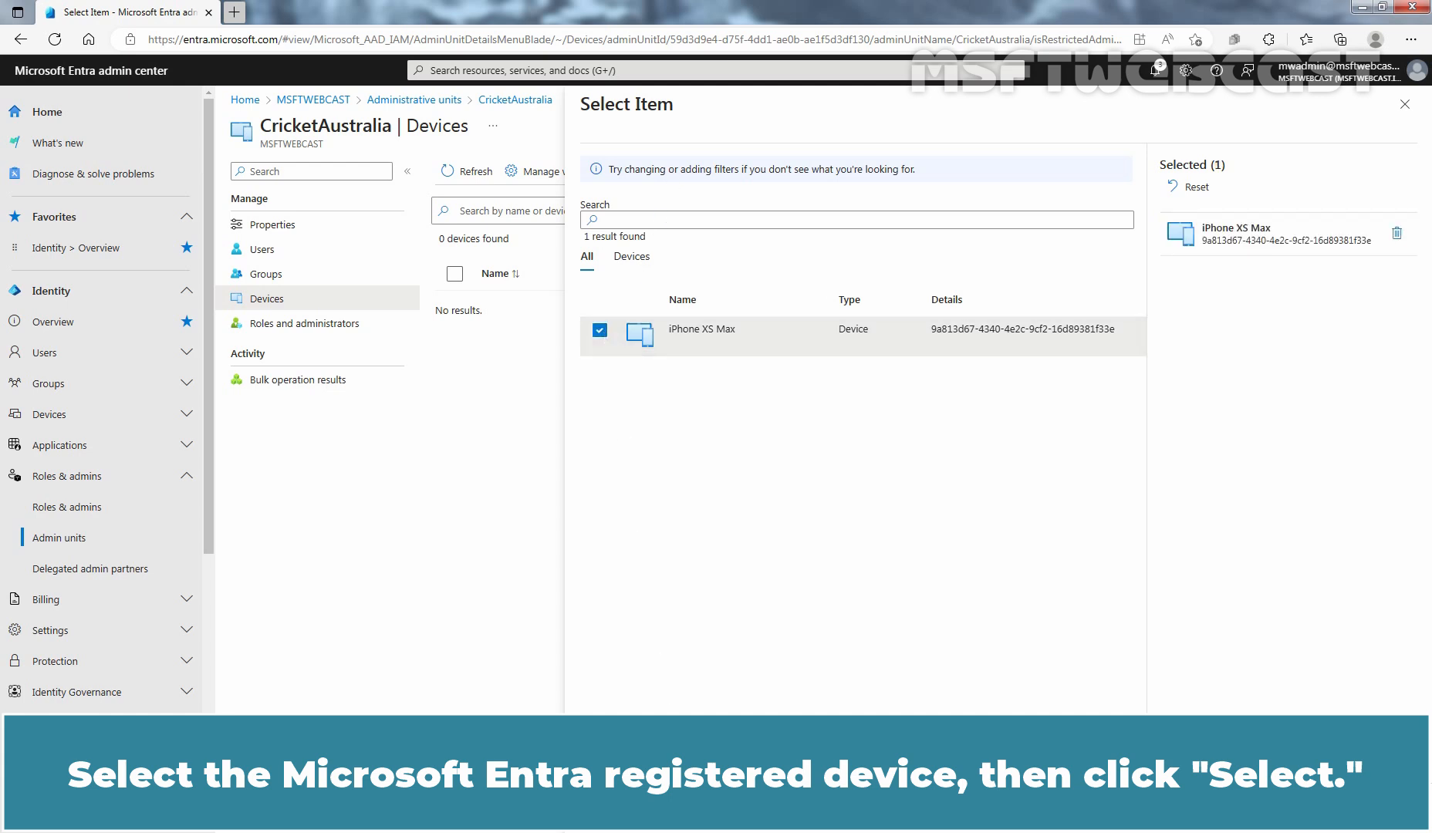
click(606, 794)
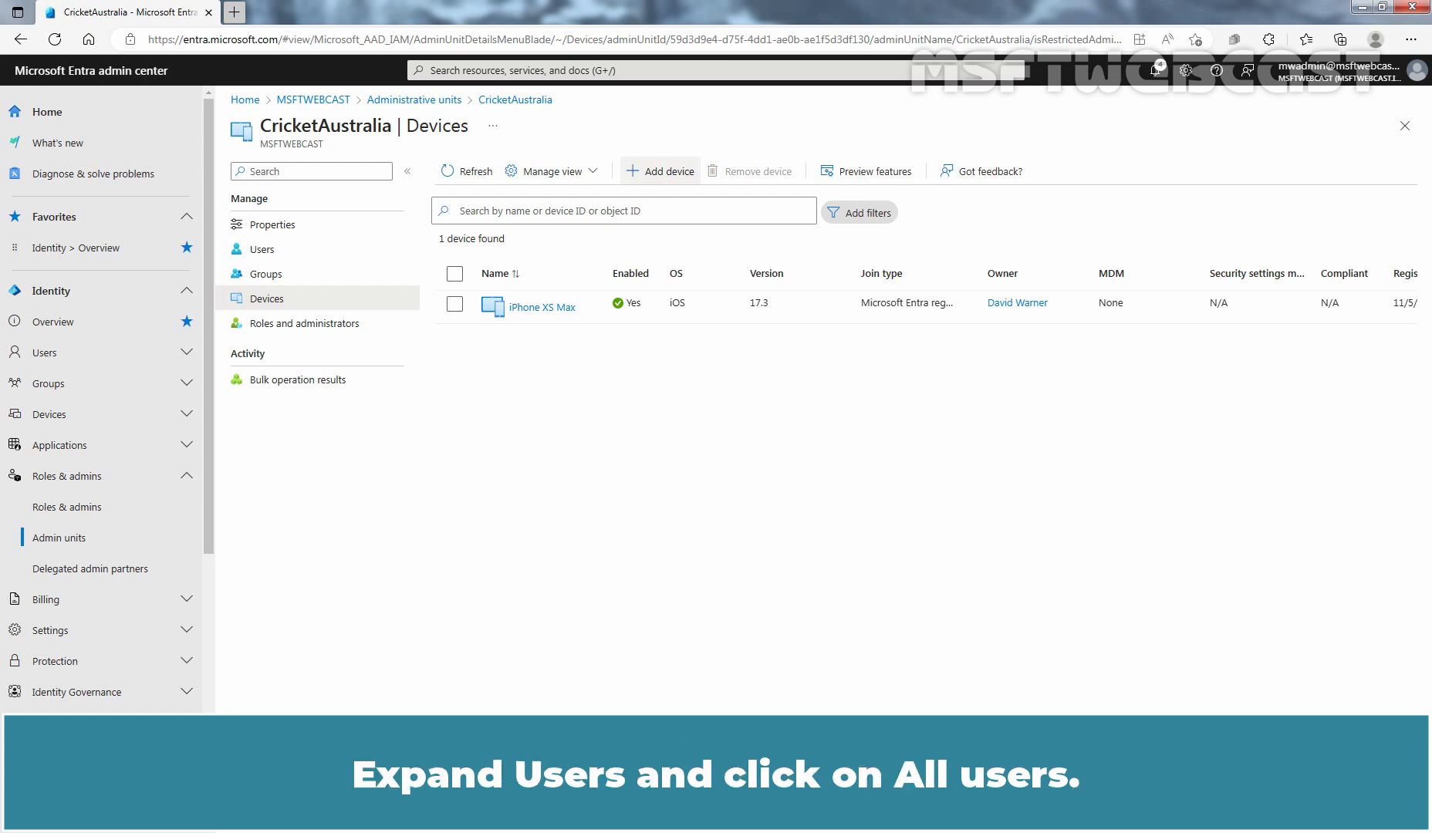
click(105, 353)
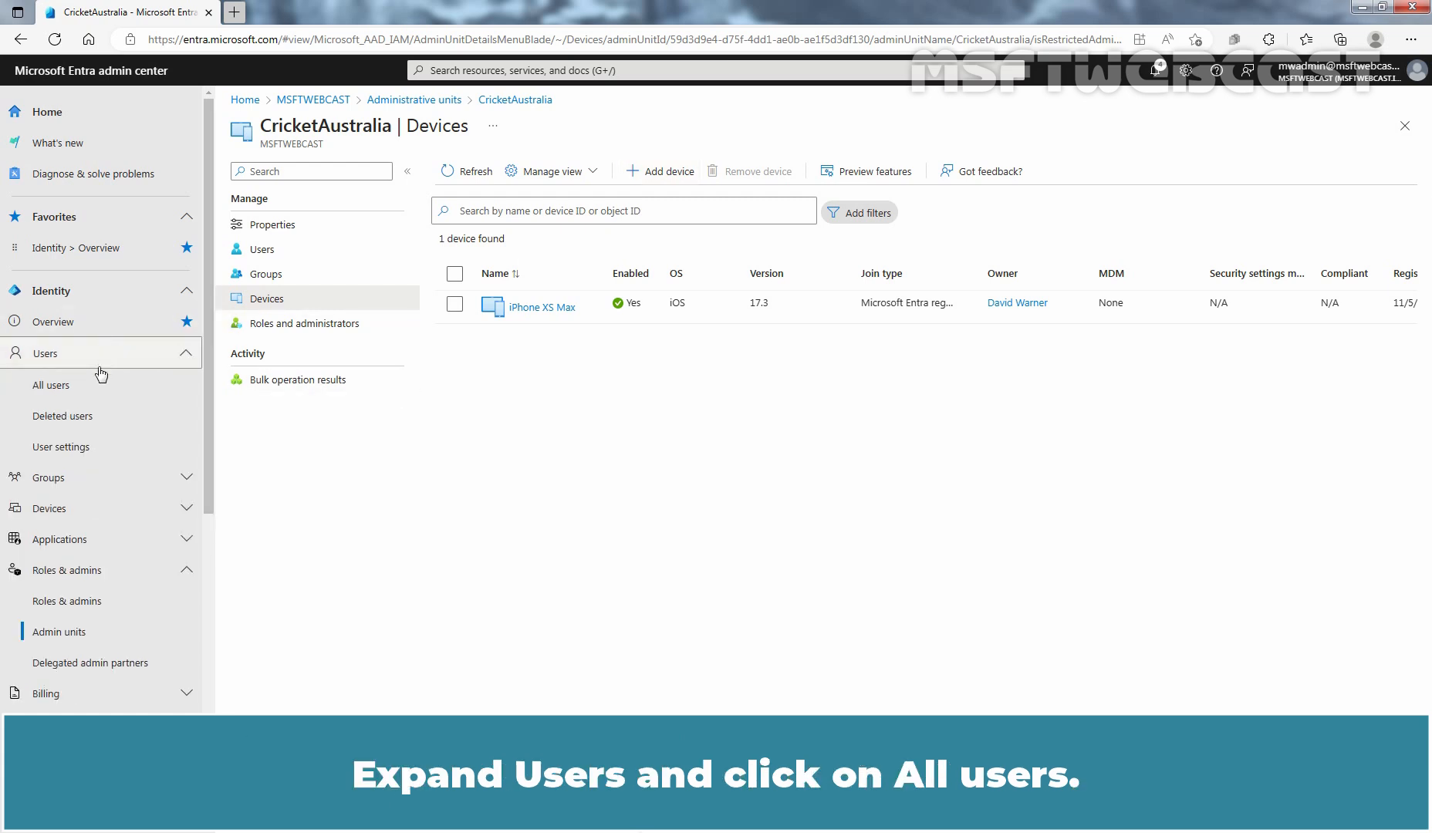
click(87, 392)
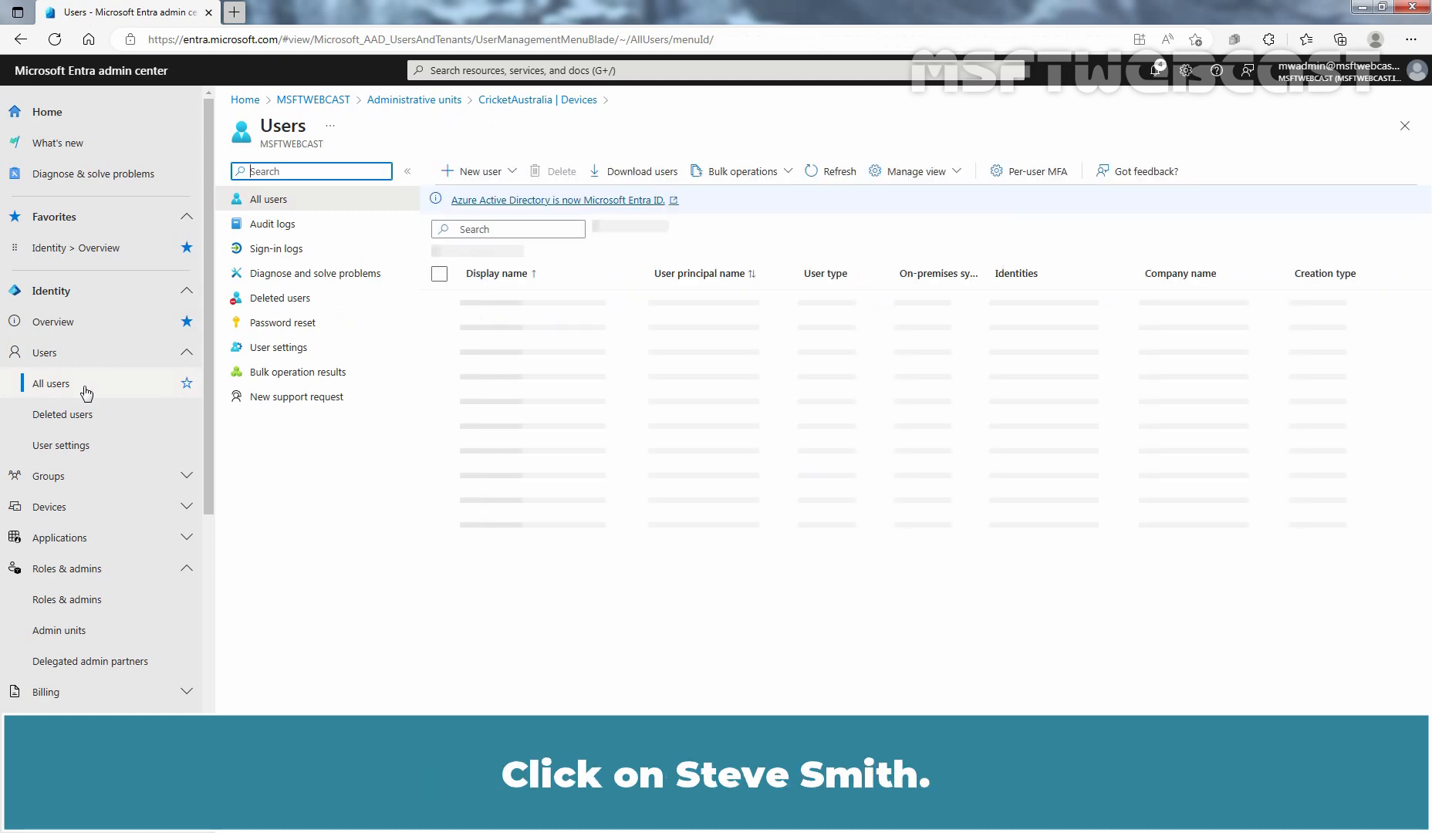
click(509, 483)
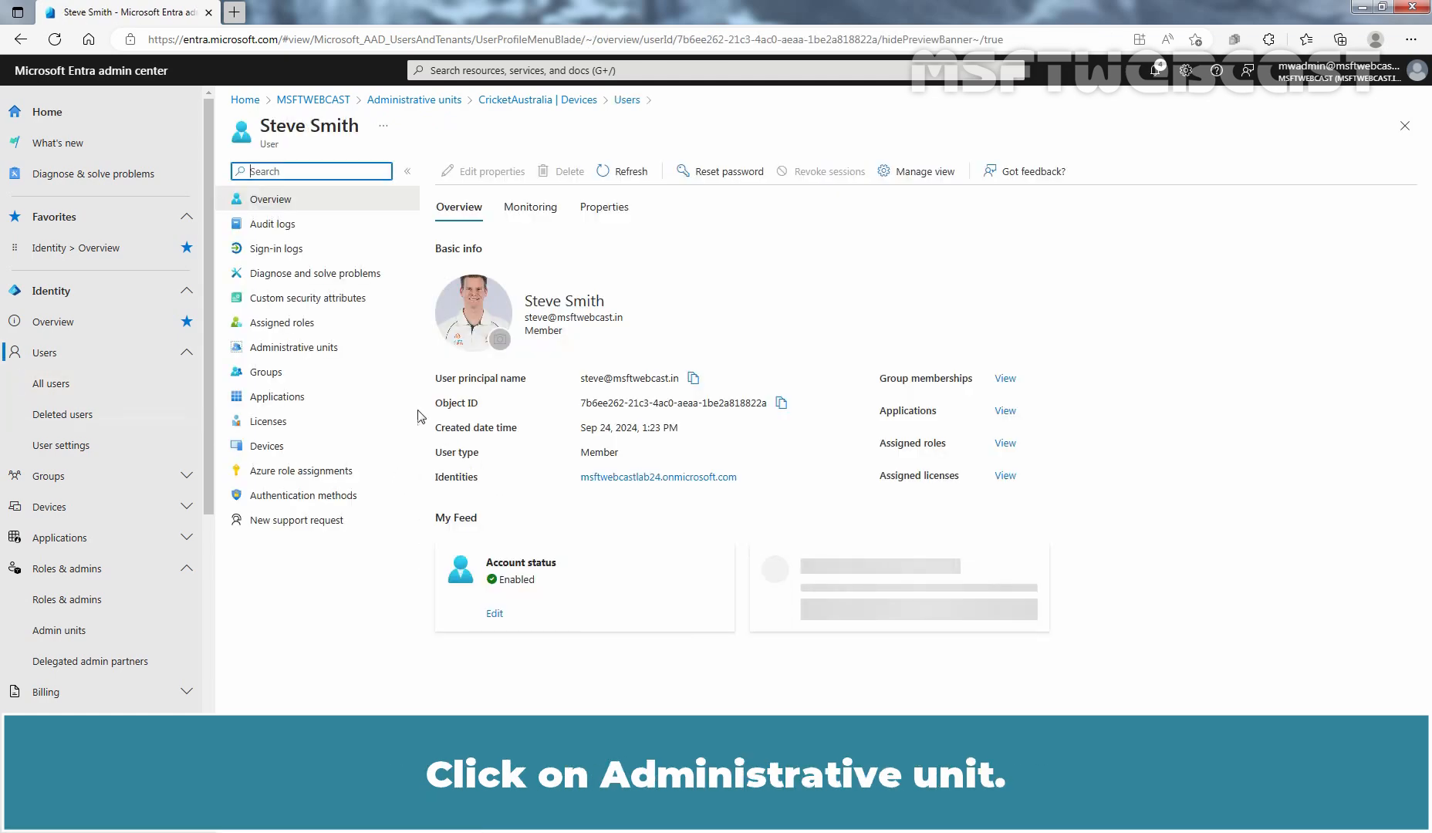
click(292, 348)
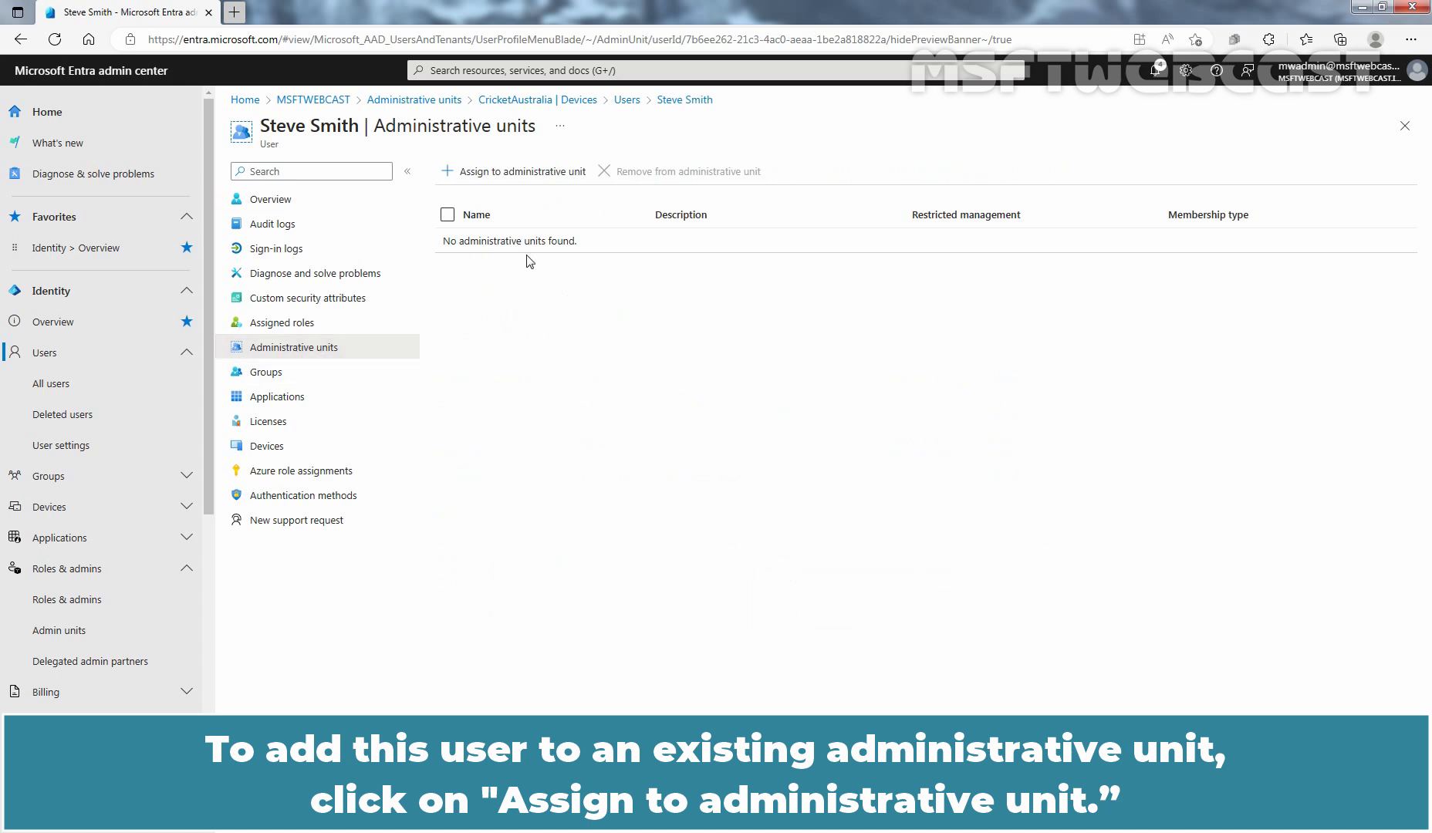
click(516, 176)
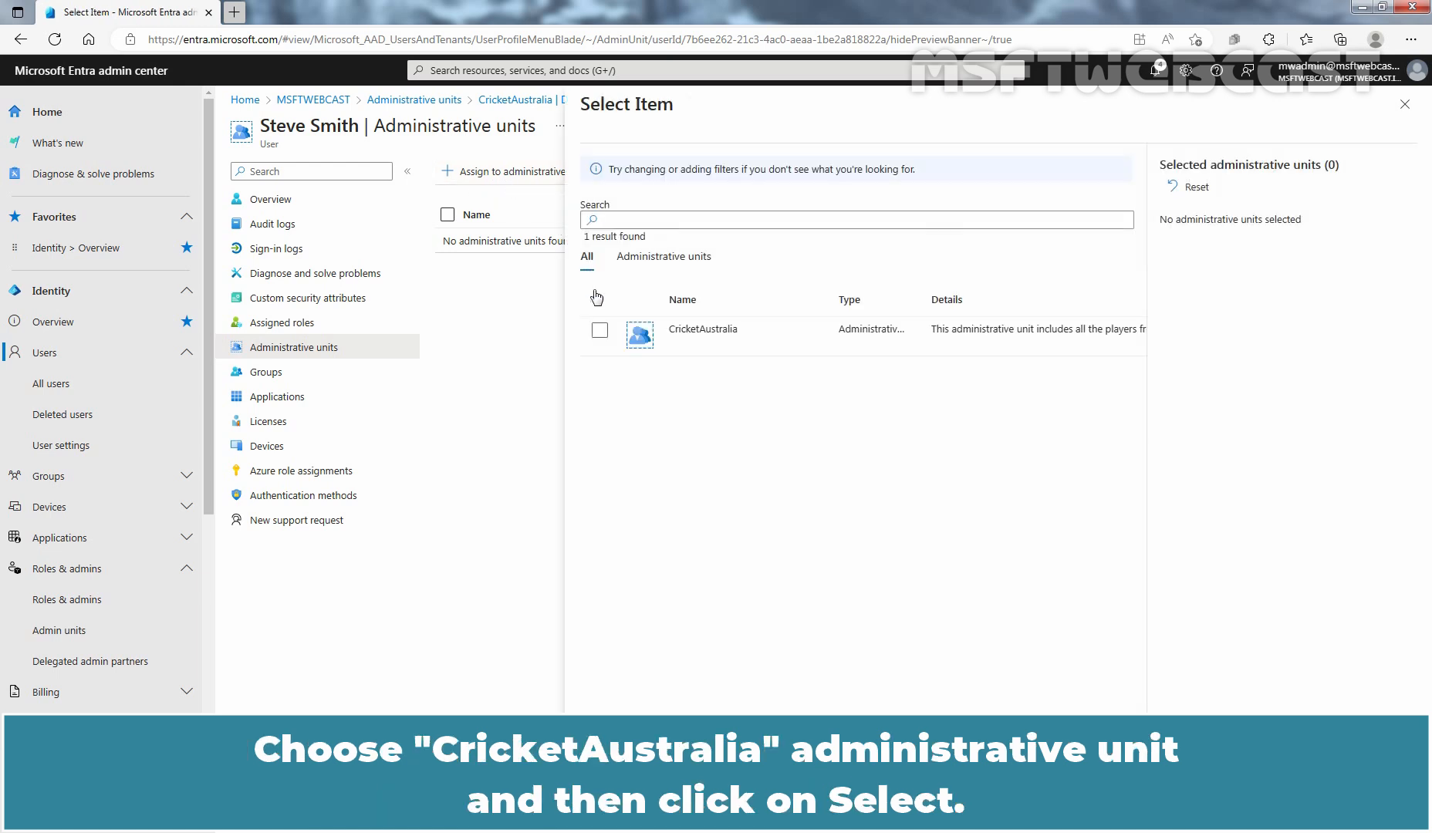
click(600, 332)
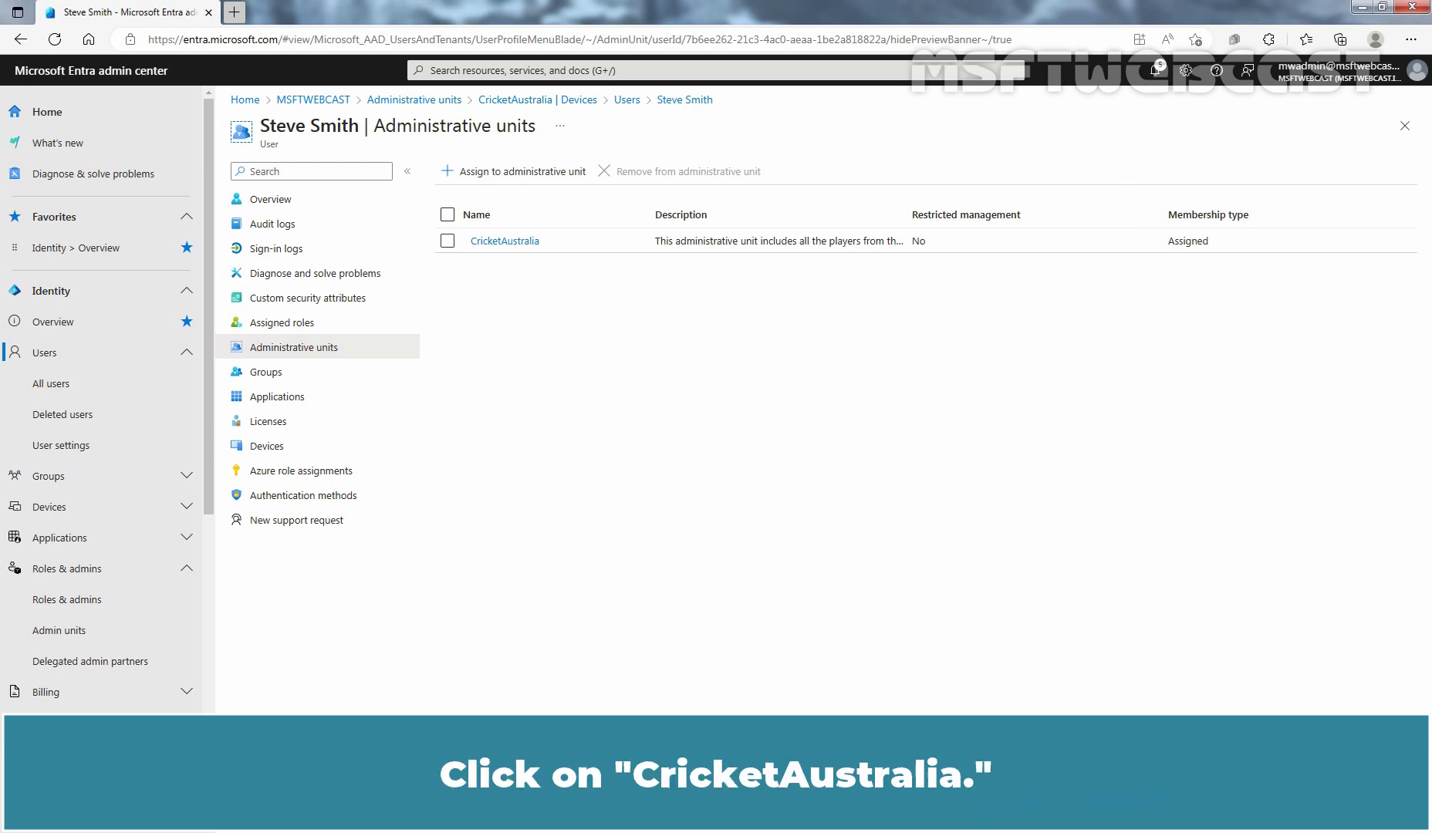
Step: In the CricketAustralia unit's properties, set the membership type to Dynamic User and open the dynamic query rule builder
click(532, 107)
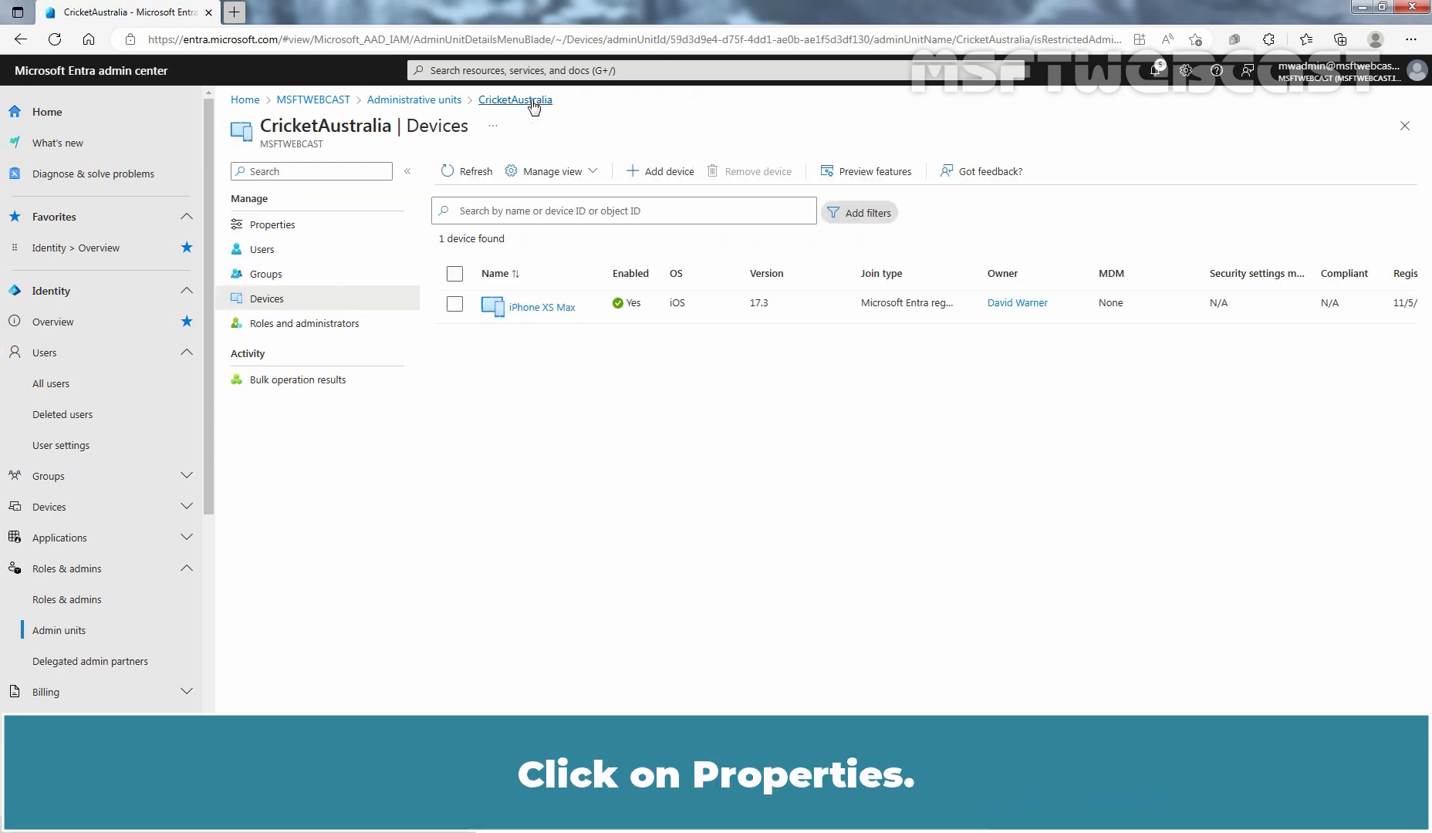
click(272, 230)
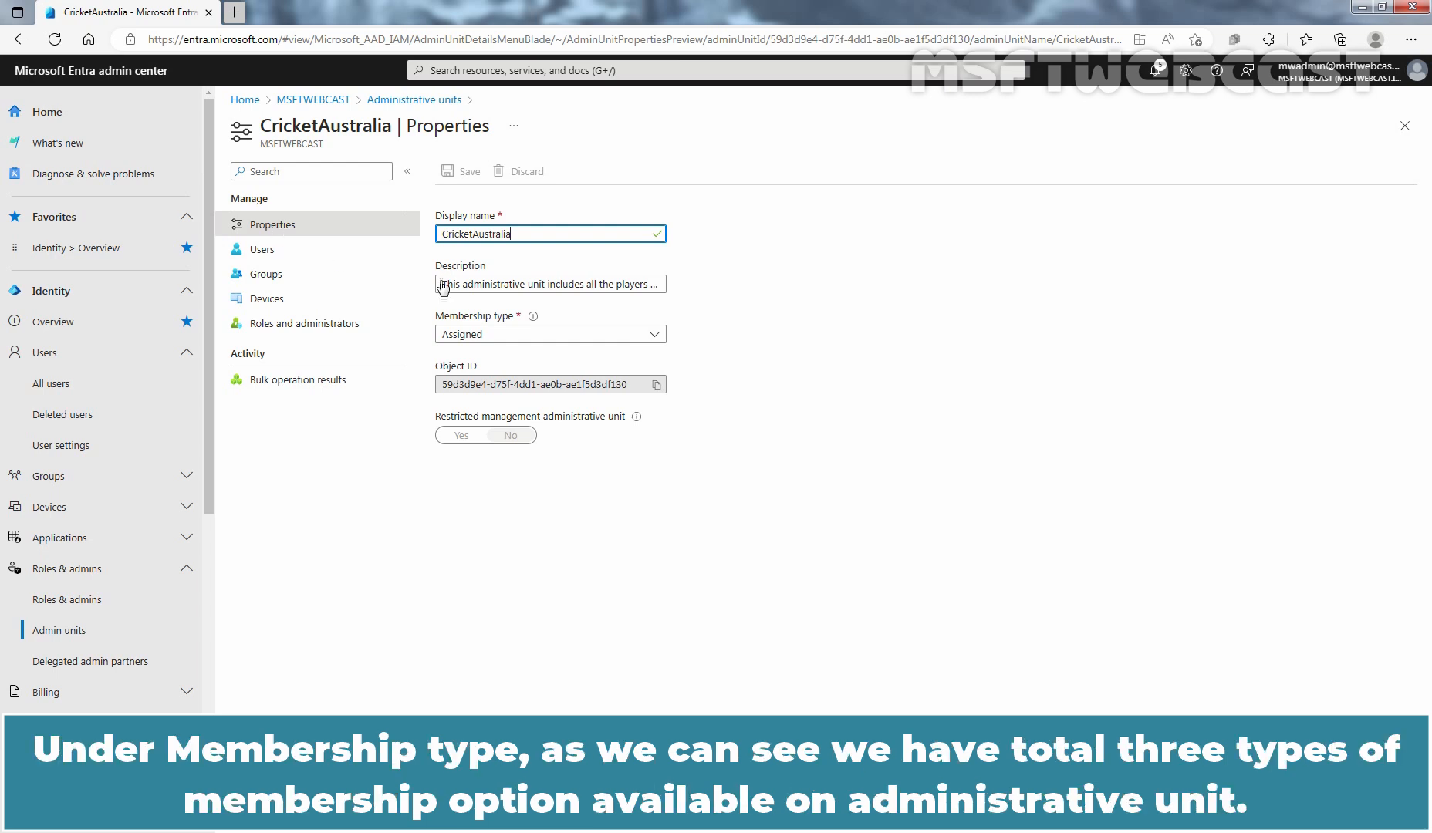
click(654, 336)
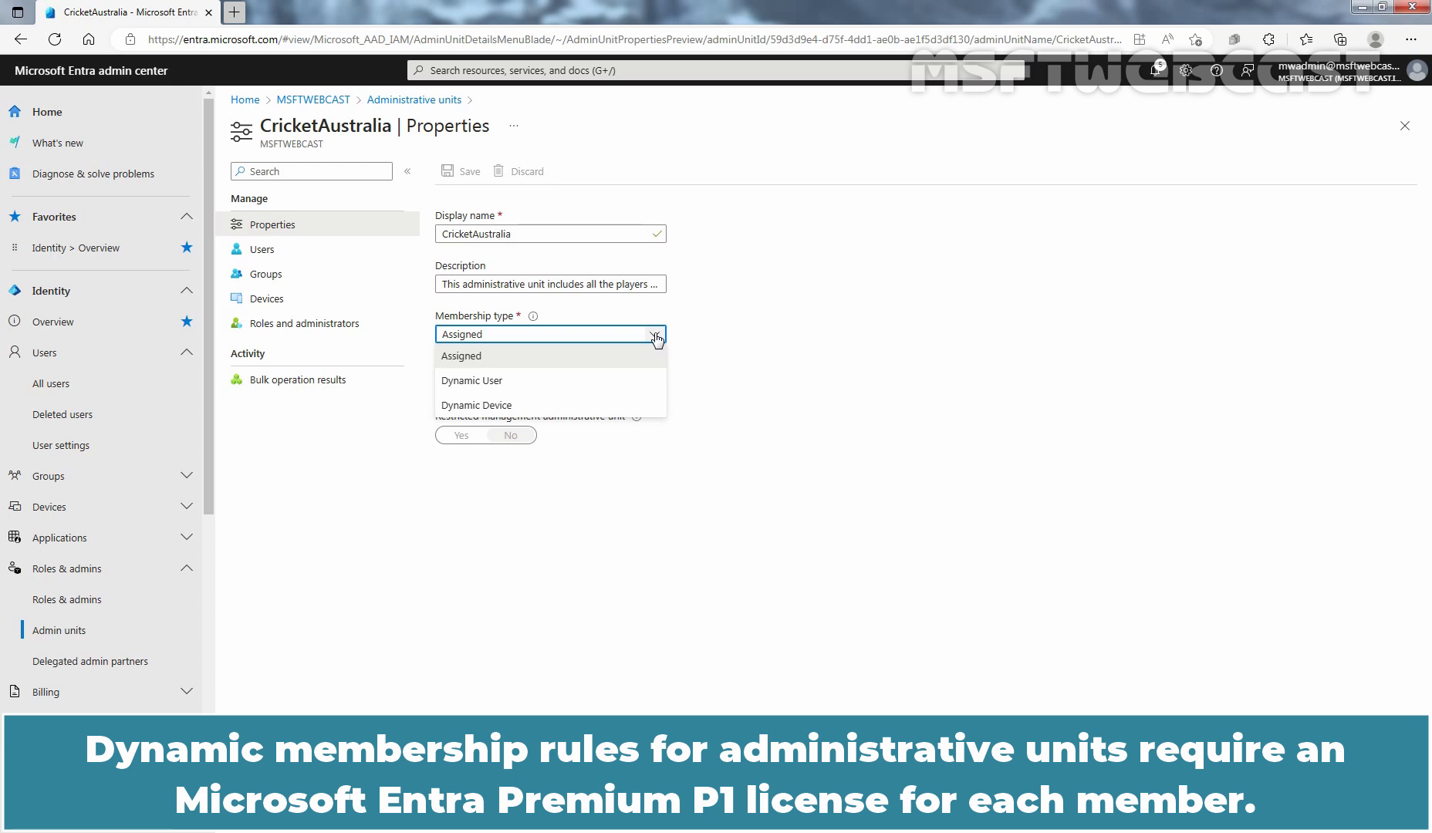
click(483, 381)
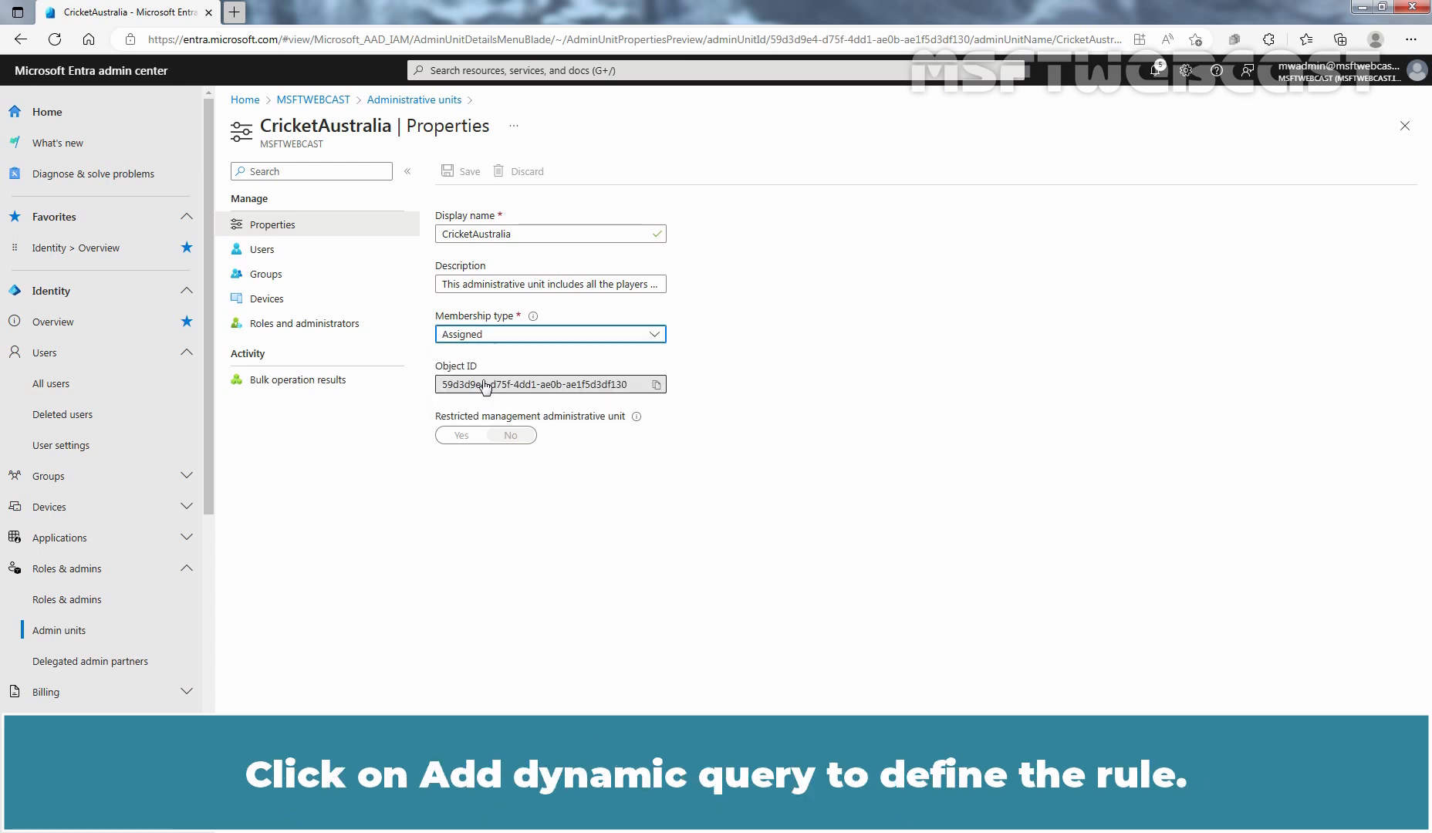
click(479, 389)
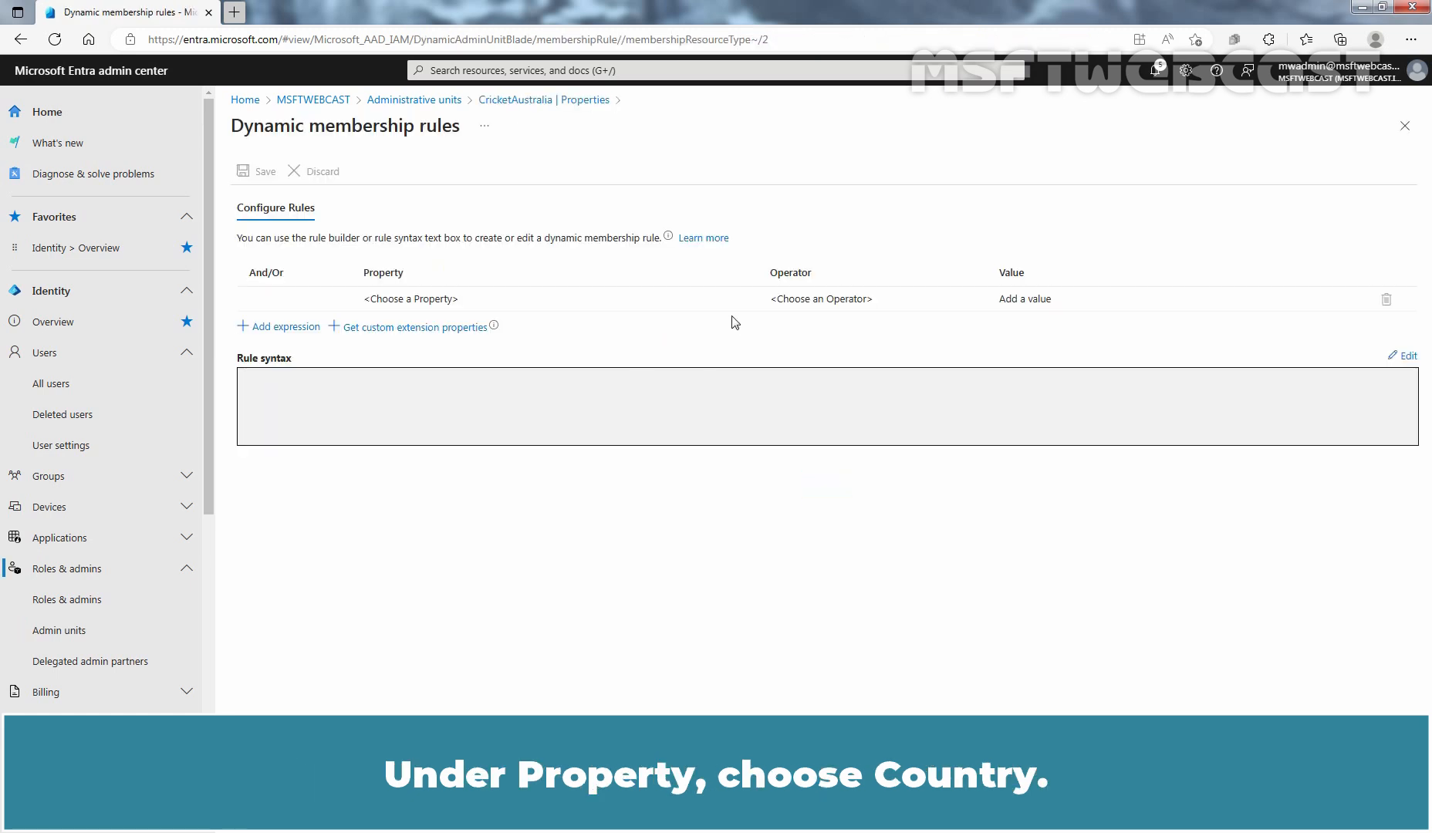
Step: Define a dynamic membership rule where country Equals Australia, generate its rule syntax and save the rule
click(603, 300)
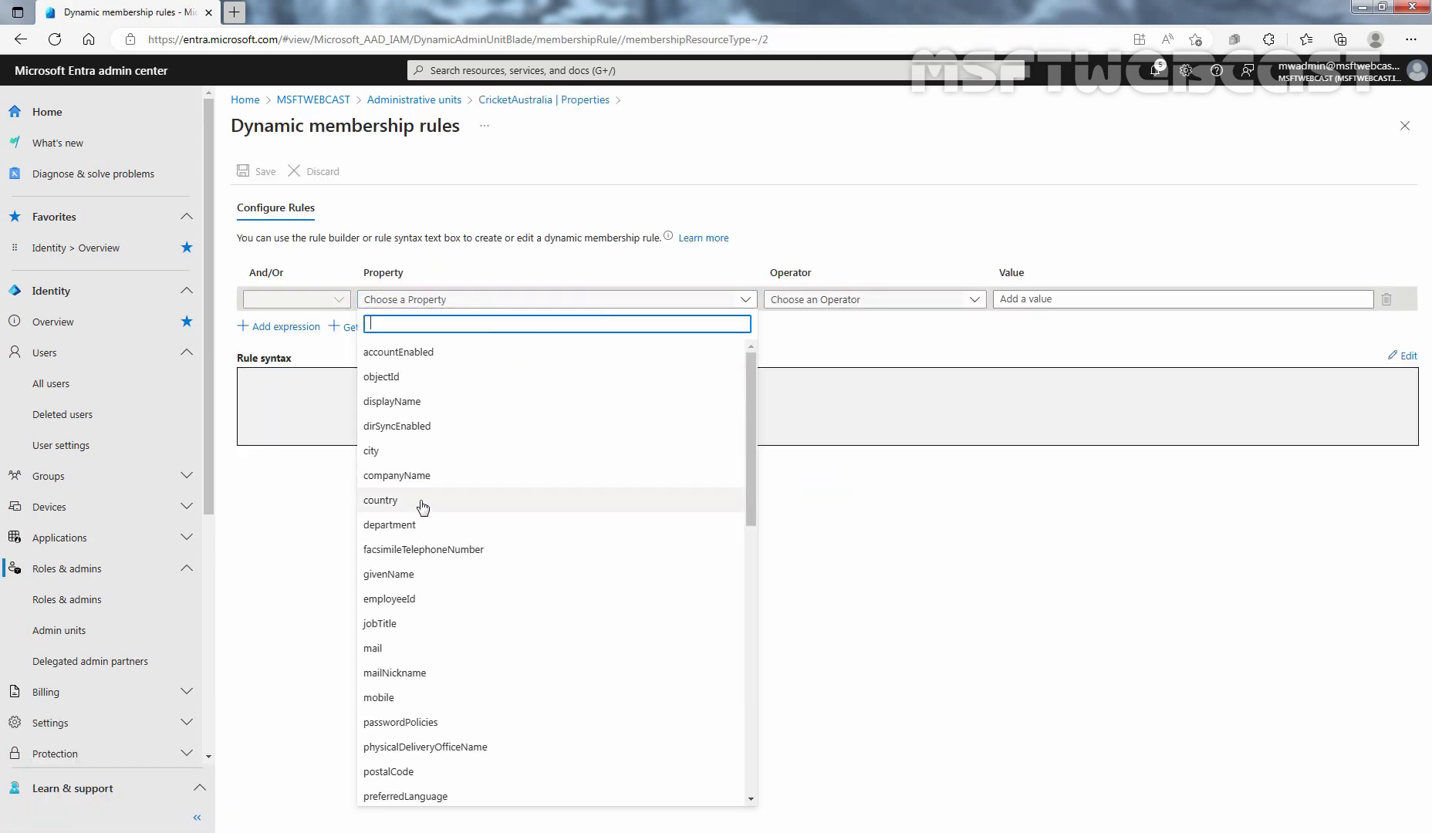
click(393, 503)
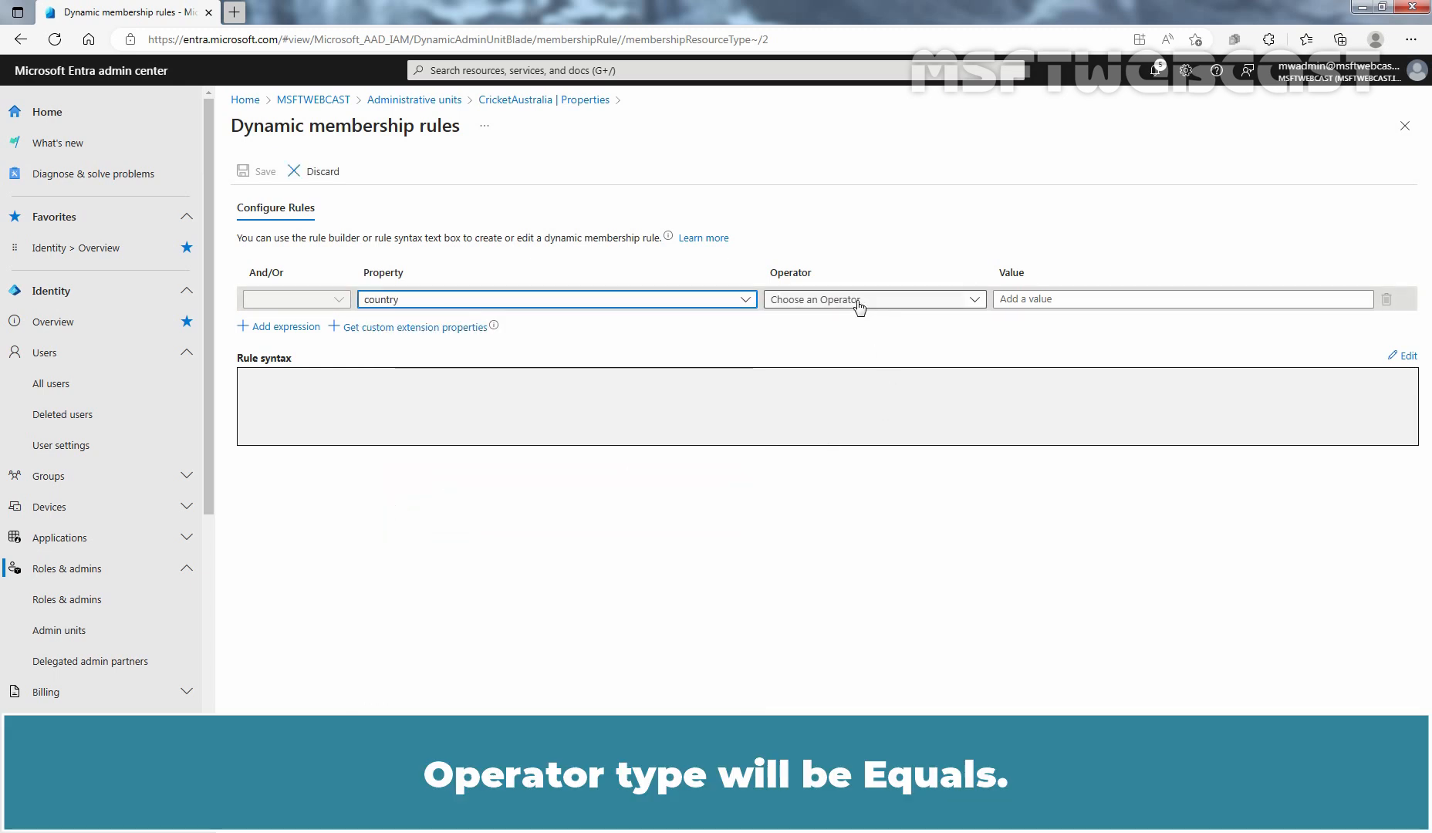
click(887, 300)
click(807, 457)
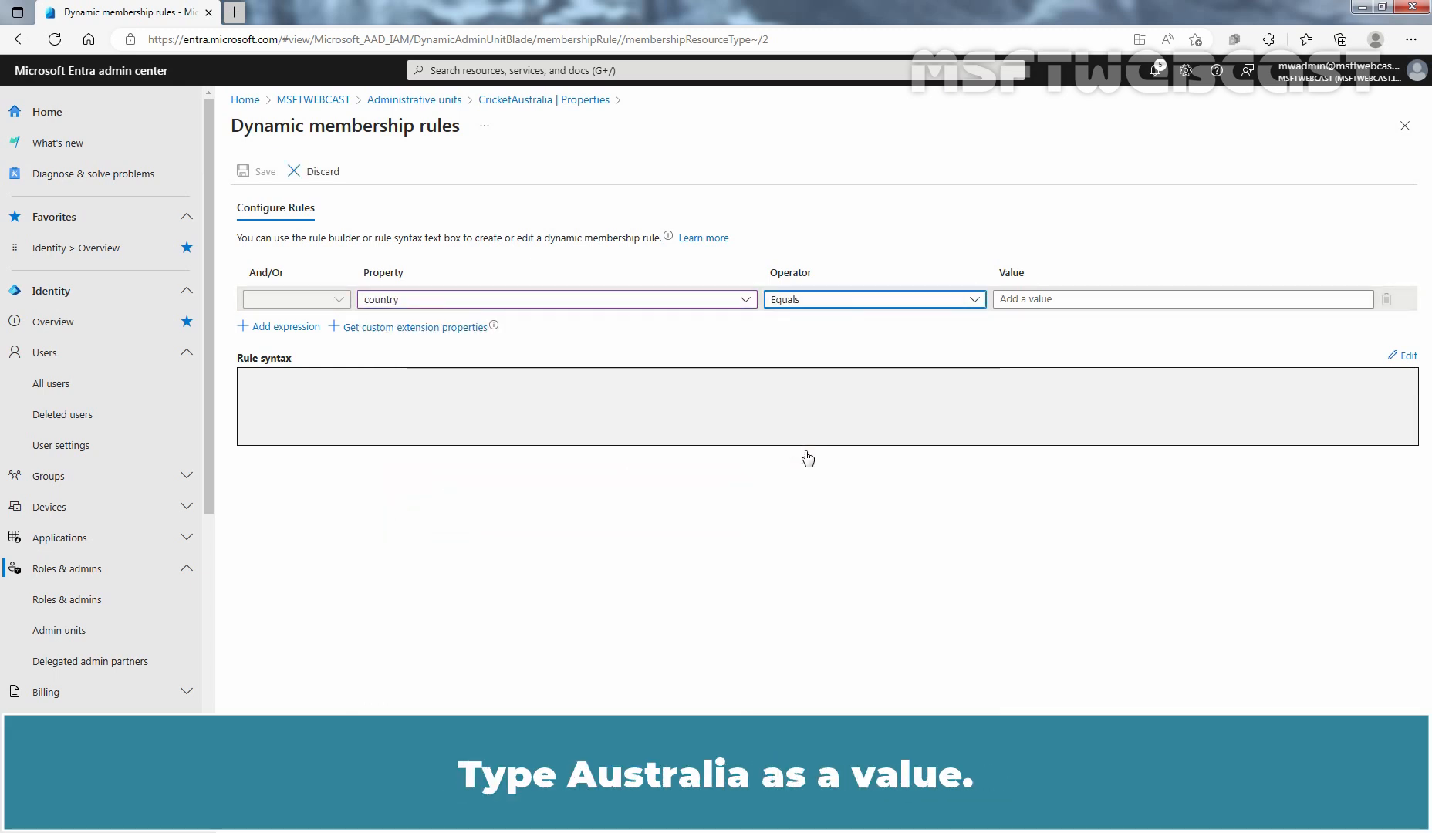
click(1072, 300)
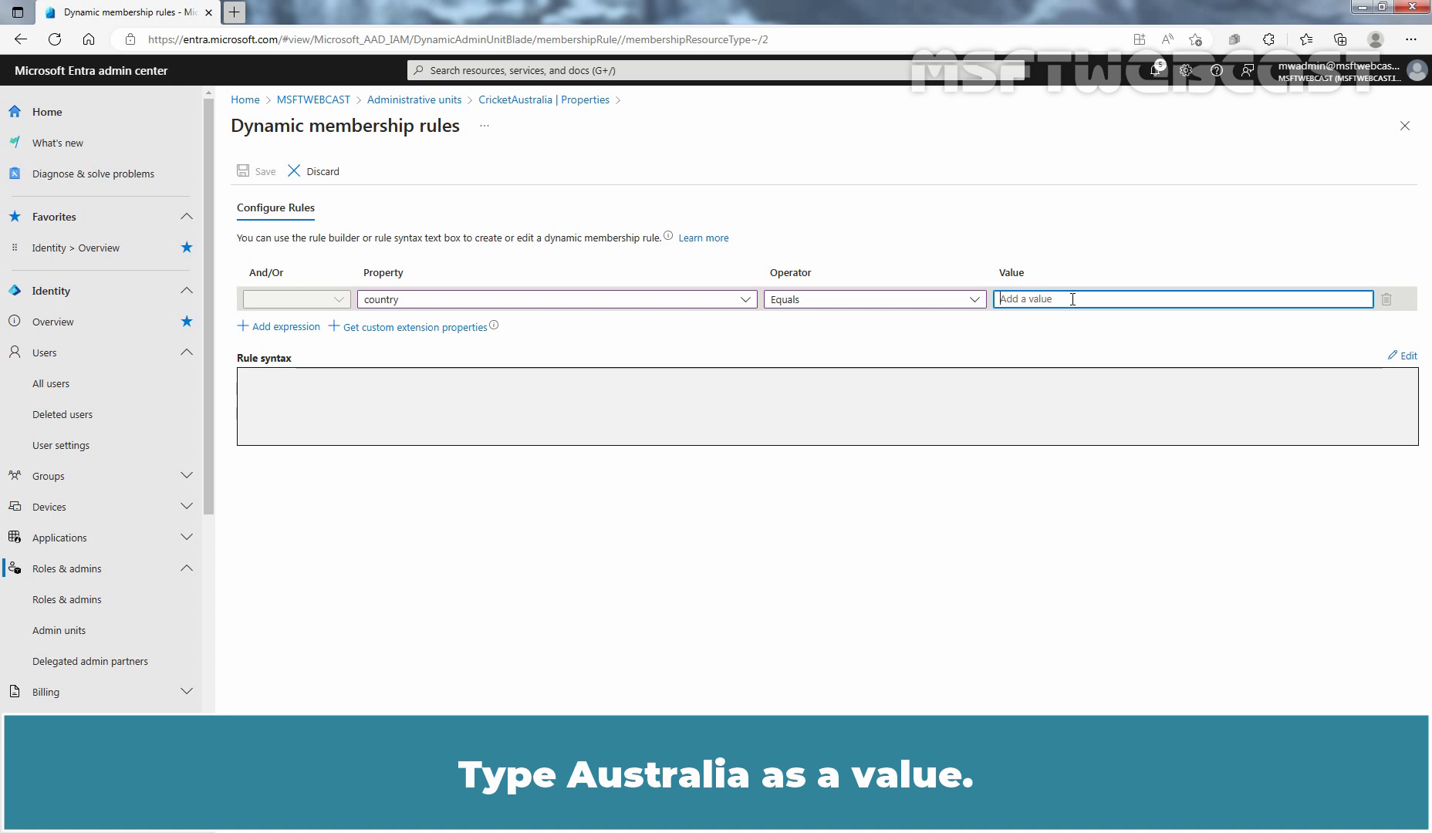
text(Australia)
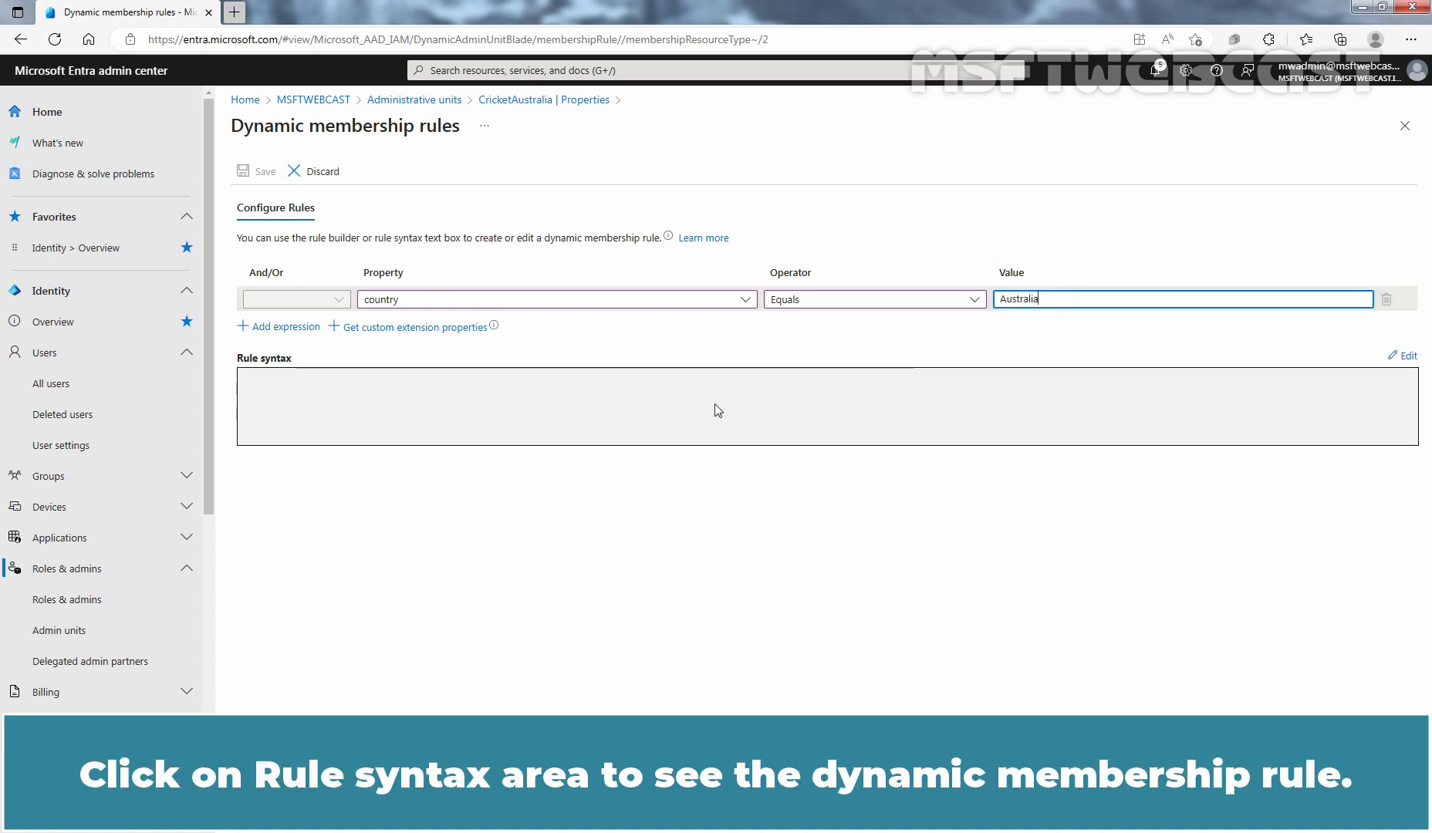
click(718, 410)
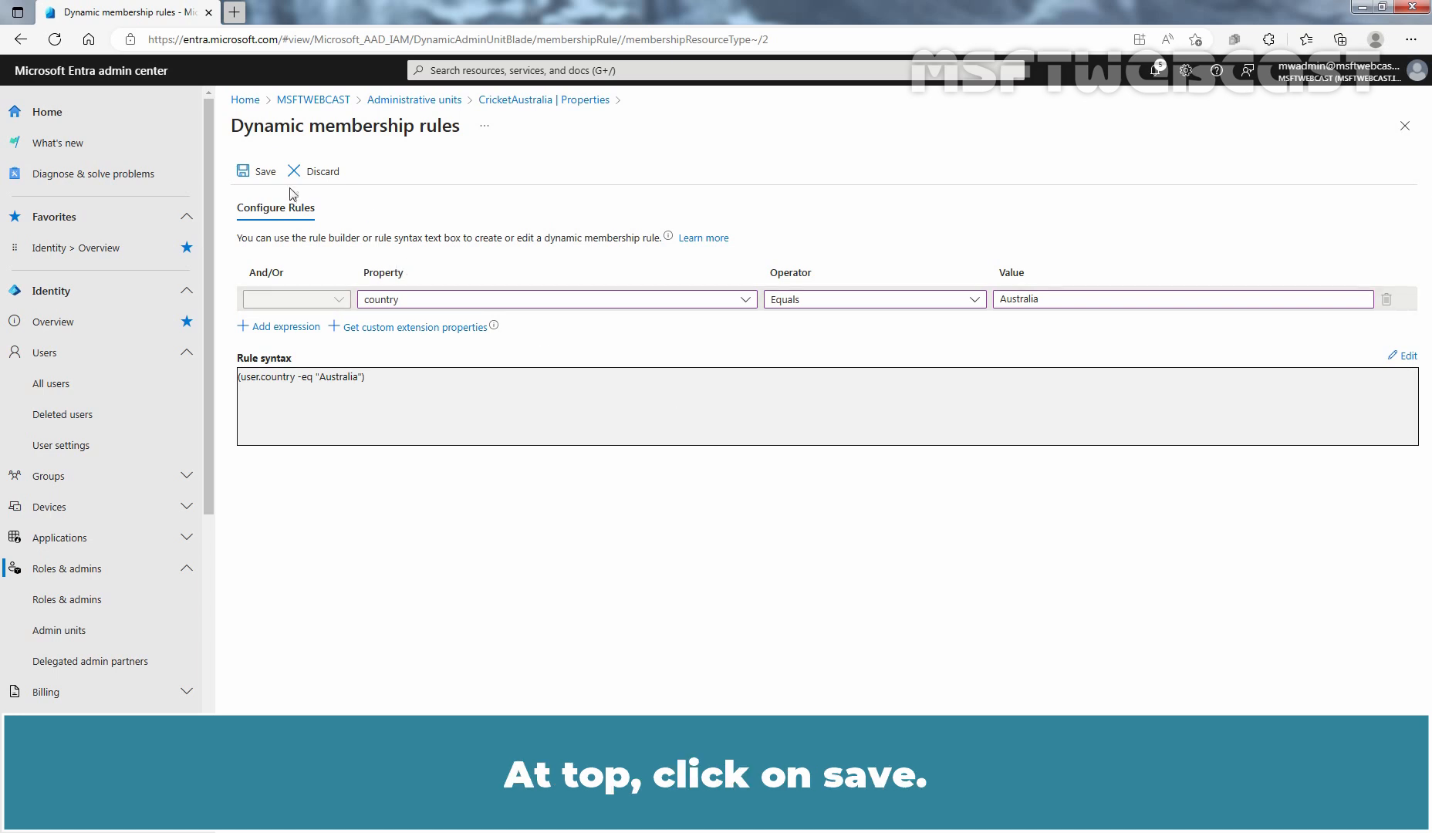
click(258, 171)
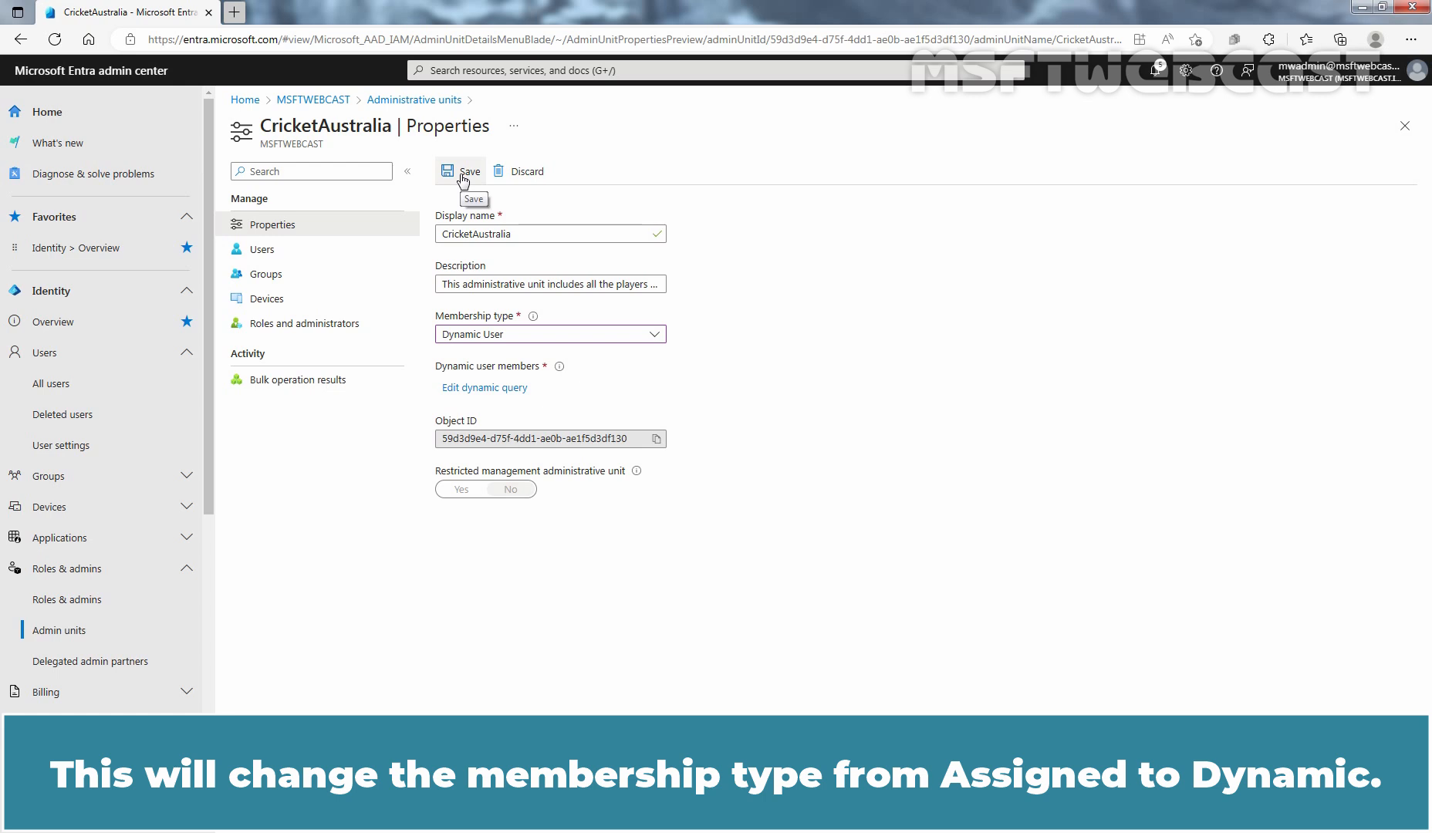
Step: Try to save the CricketAustralia unit's change to dynamic membership, and discard the pending property changes
click(463, 177)
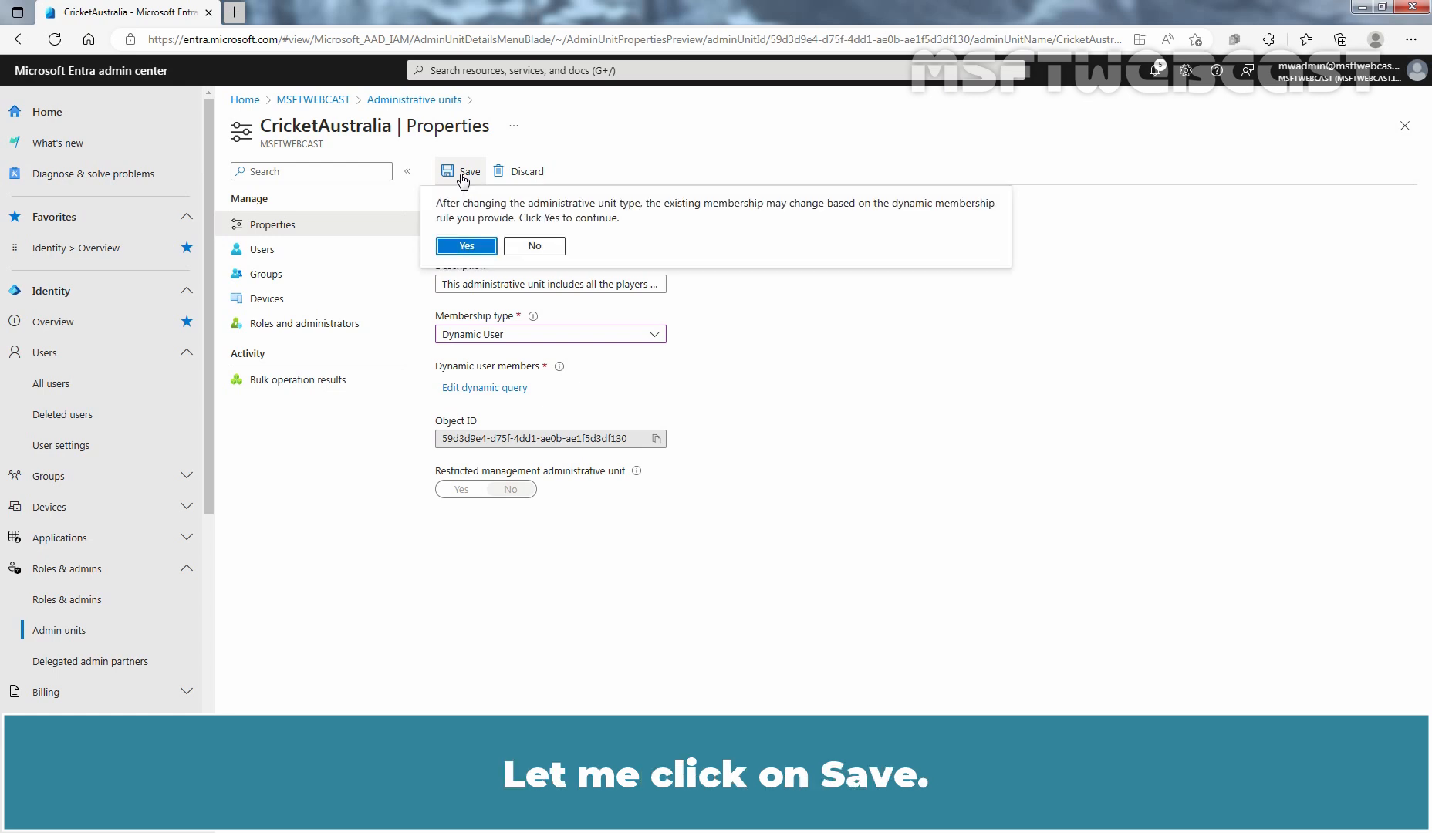
click(468, 246)
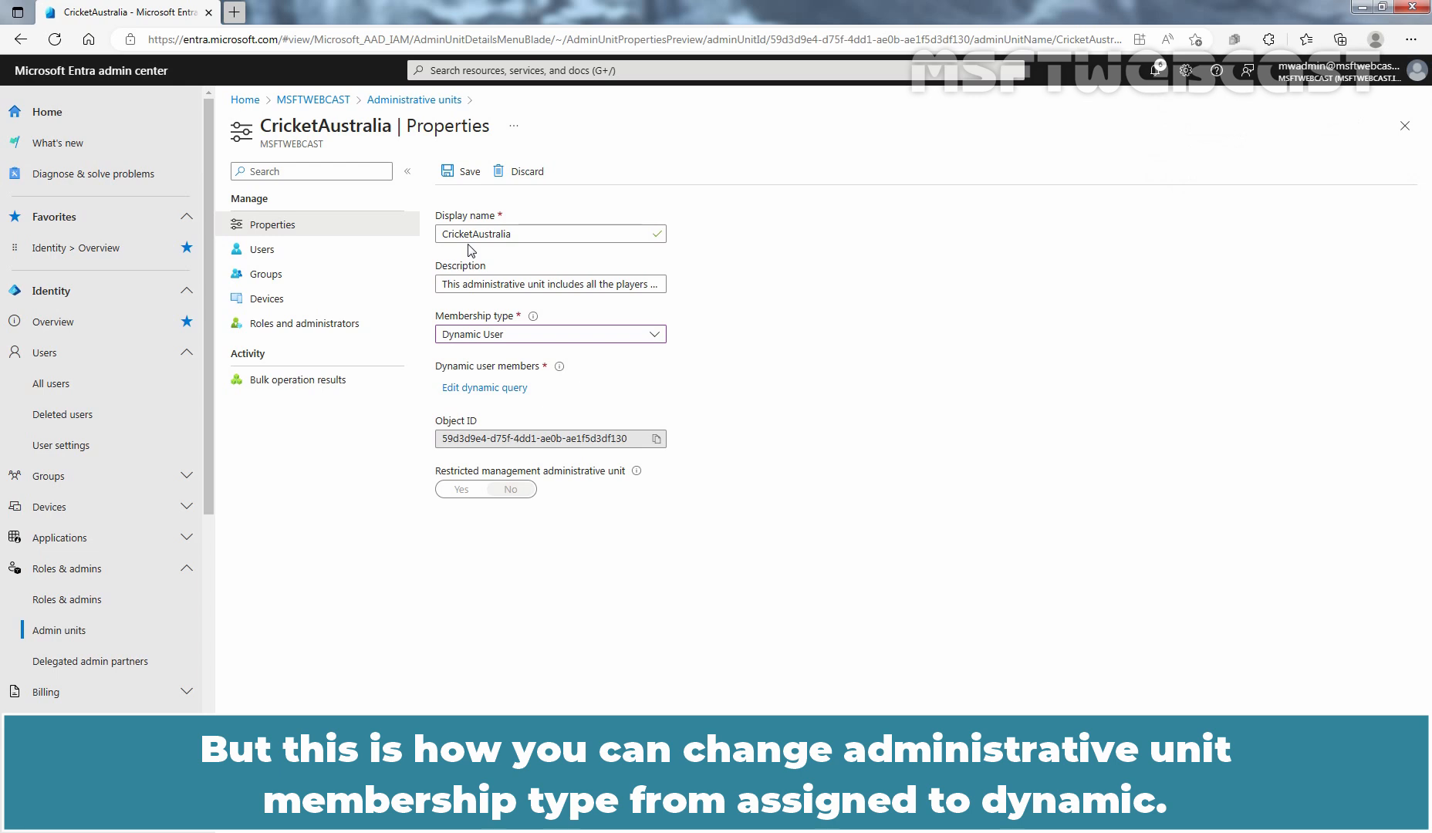
click(527, 174)
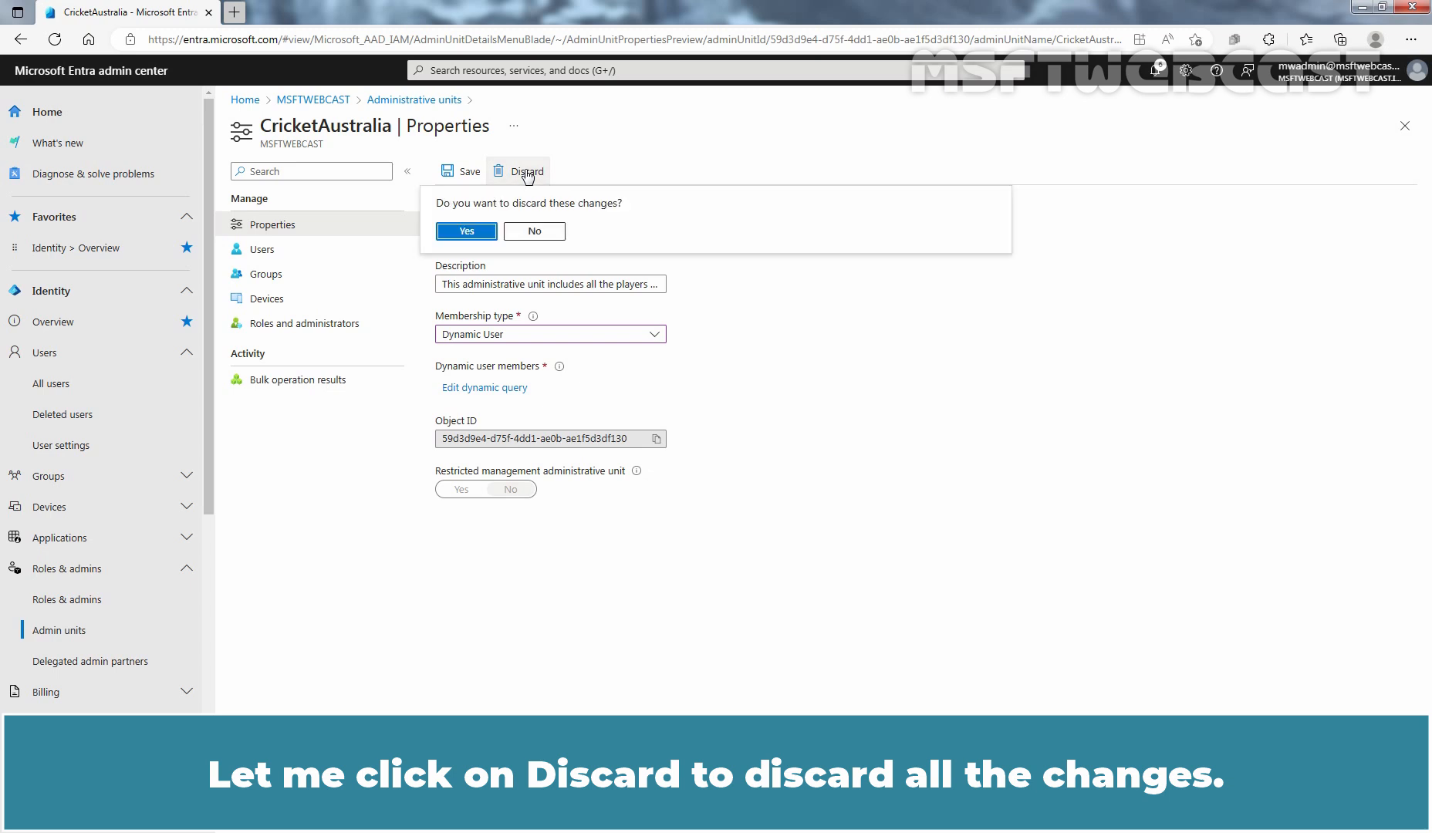
click(463, 231)
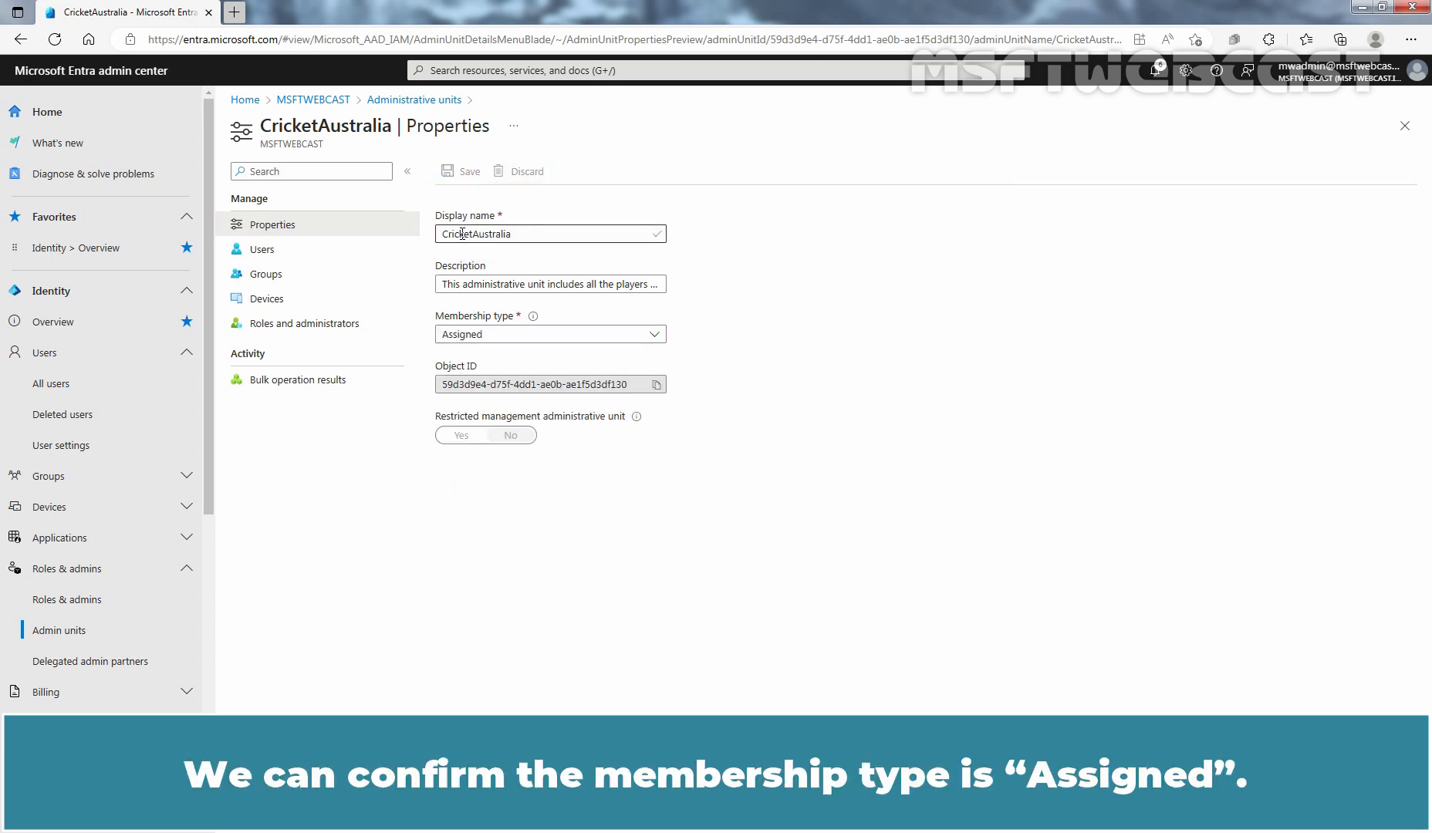